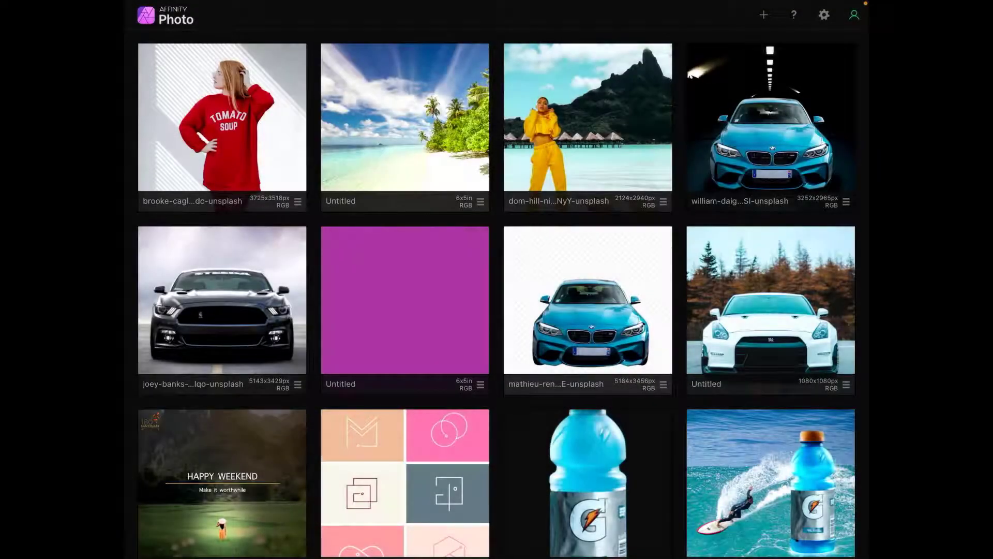
Browse iCloud Drive for an image to open, then cancel without opening one.
click(764, 15)
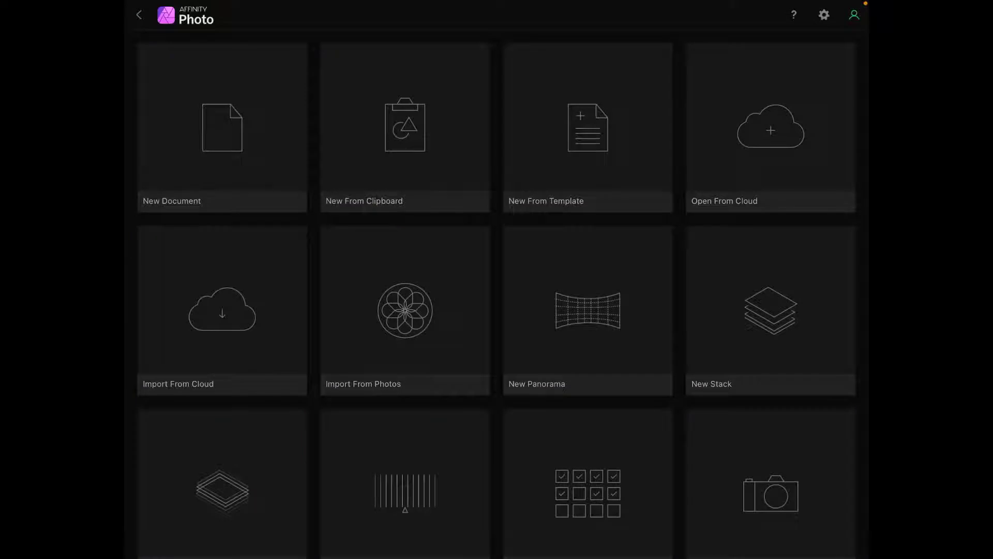
click(222, 311)
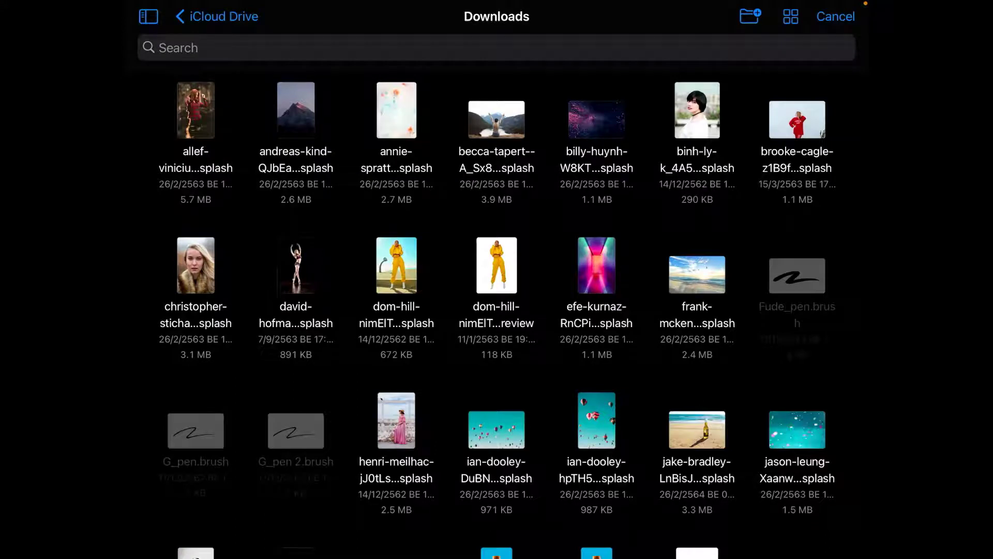
click(149, 16)
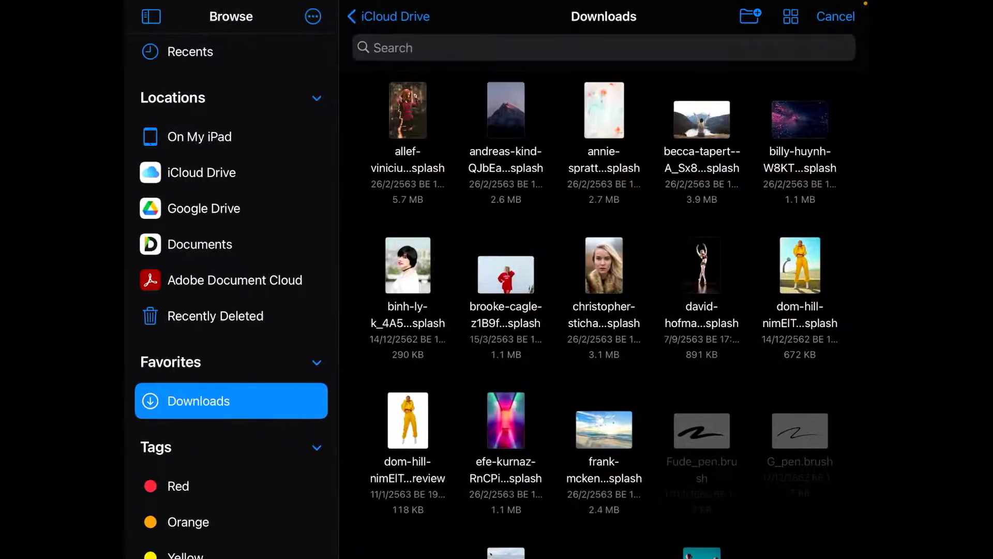
click(201, 172)
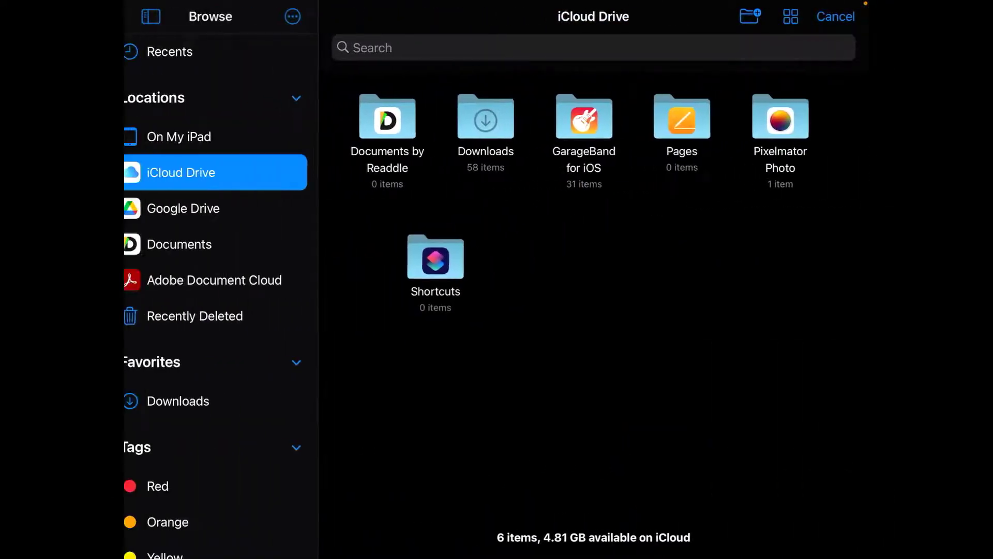
click(151, 16)
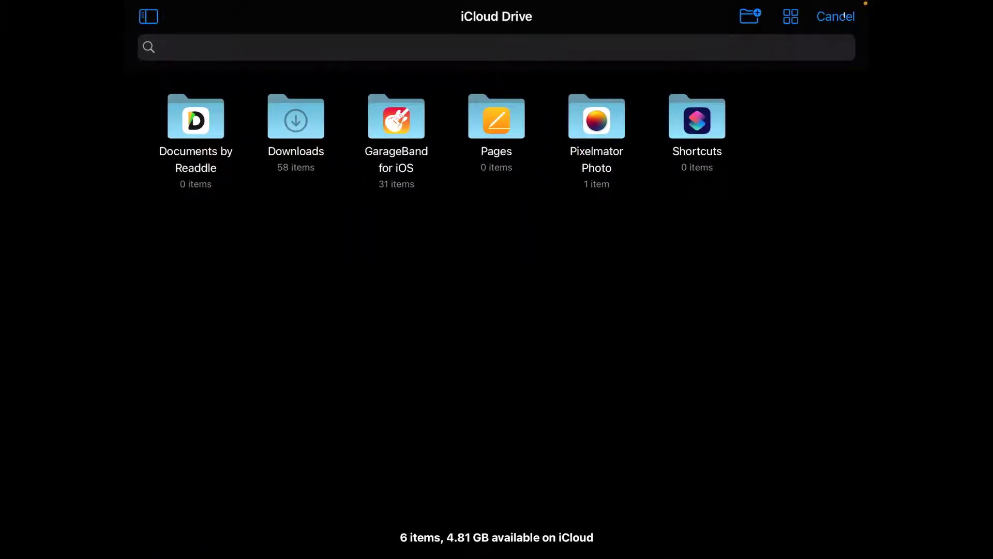
text(')
key(Escape)
key(Escape)
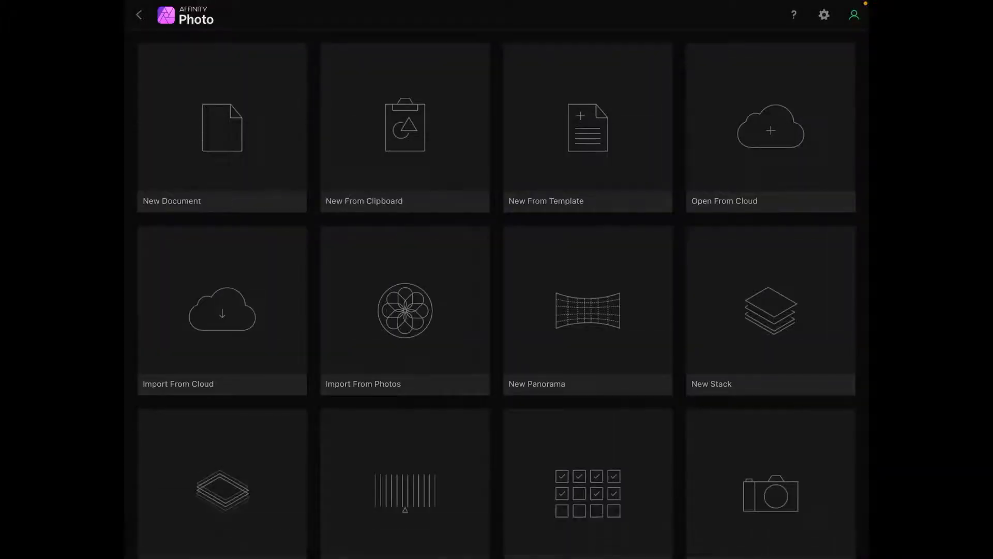
key(Escape)
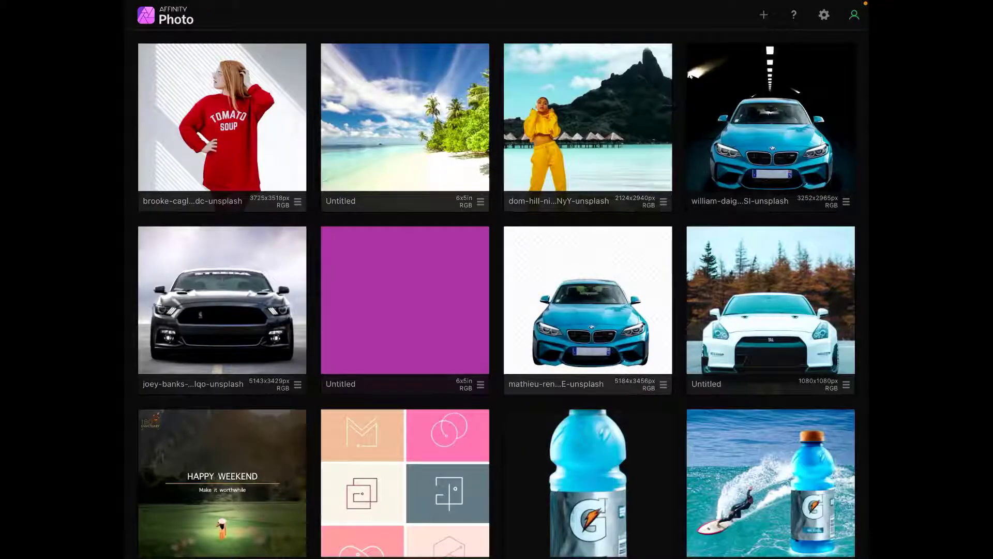
Open the Untitled beach document and lasso a rough freehand circle over sky and beach.
click(405, 117)
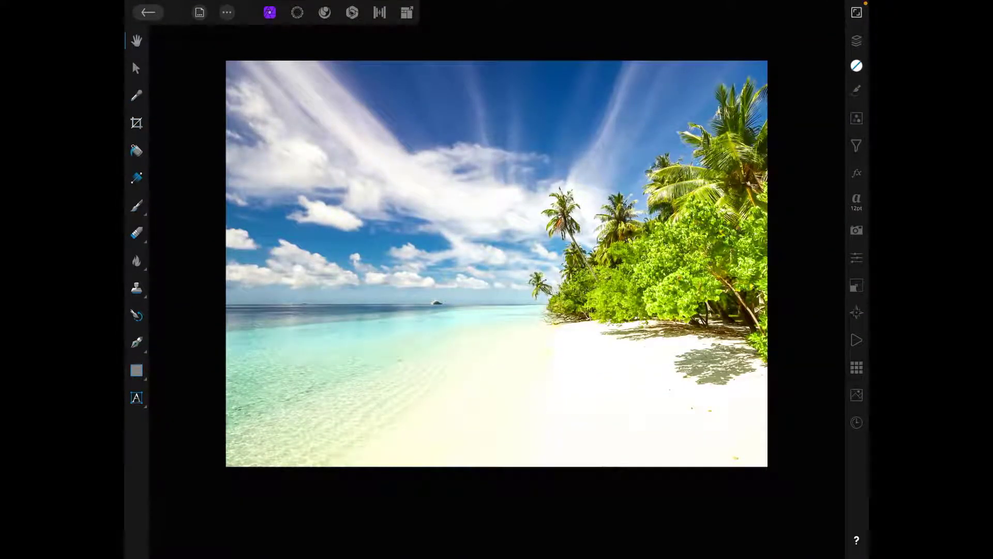
click(297, 13)
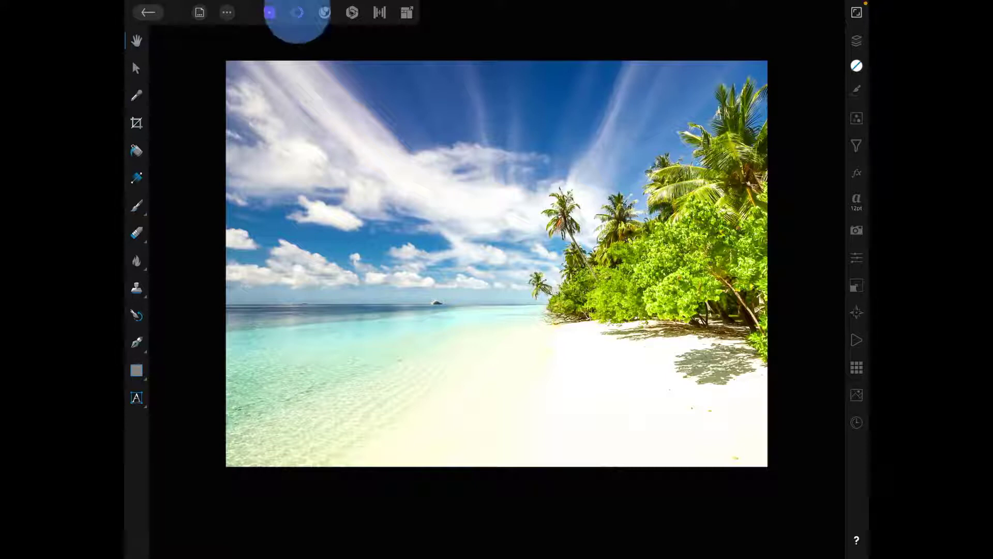
click(136, 122)
drag(372, 220, 383, 203)
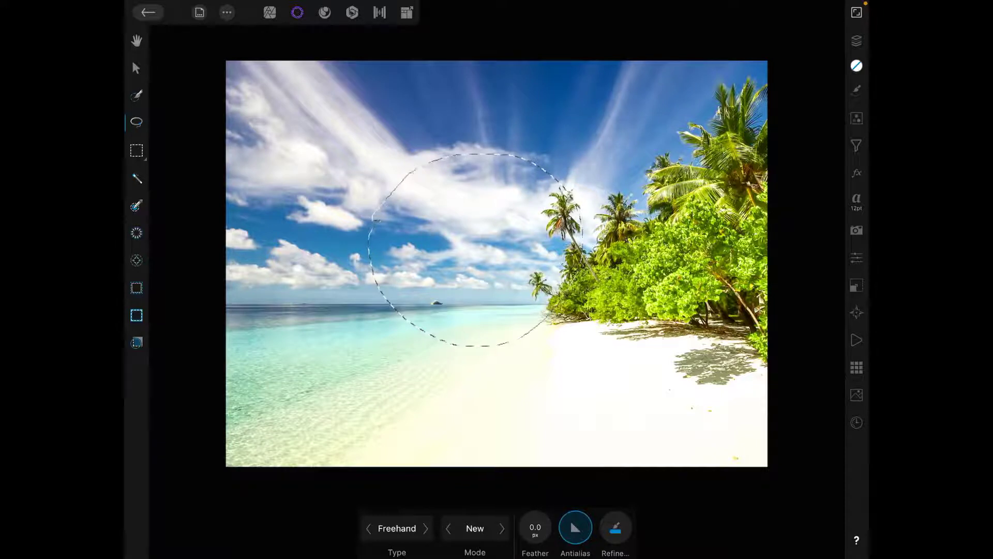
Clear that selection and redraw a circular freehand selection over the shoreline.
click(856, 40)
click(226, 12)
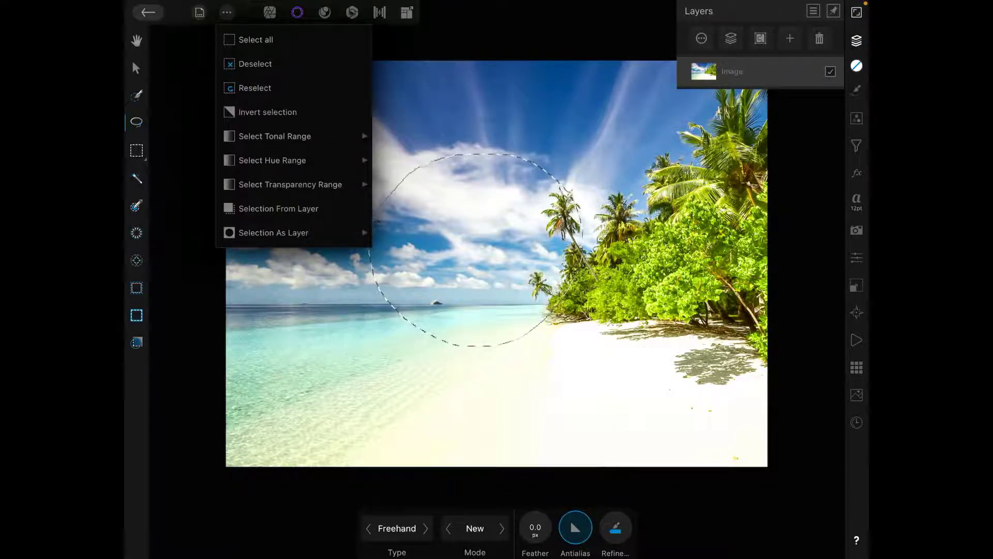
click(255, 64)
click(269, 12)
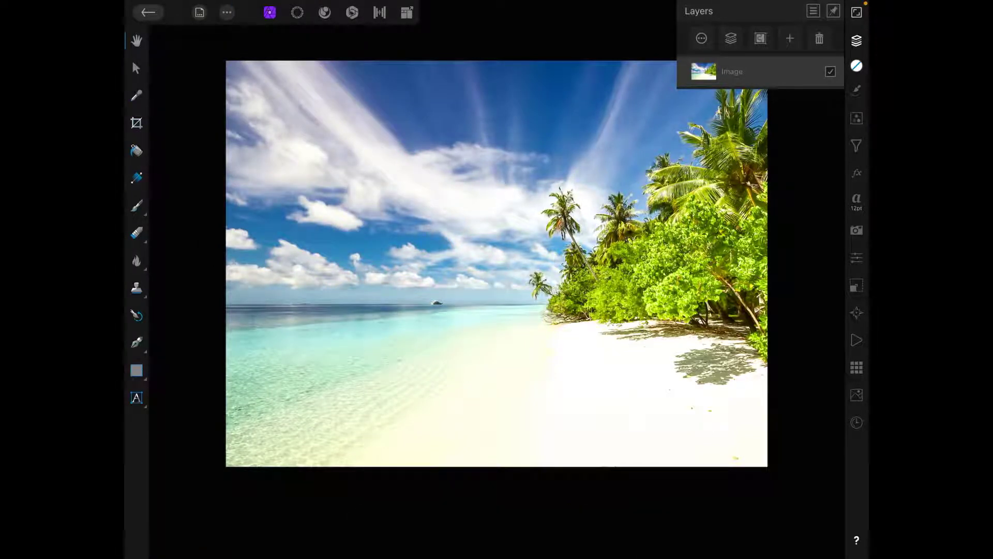
click(136, 68)
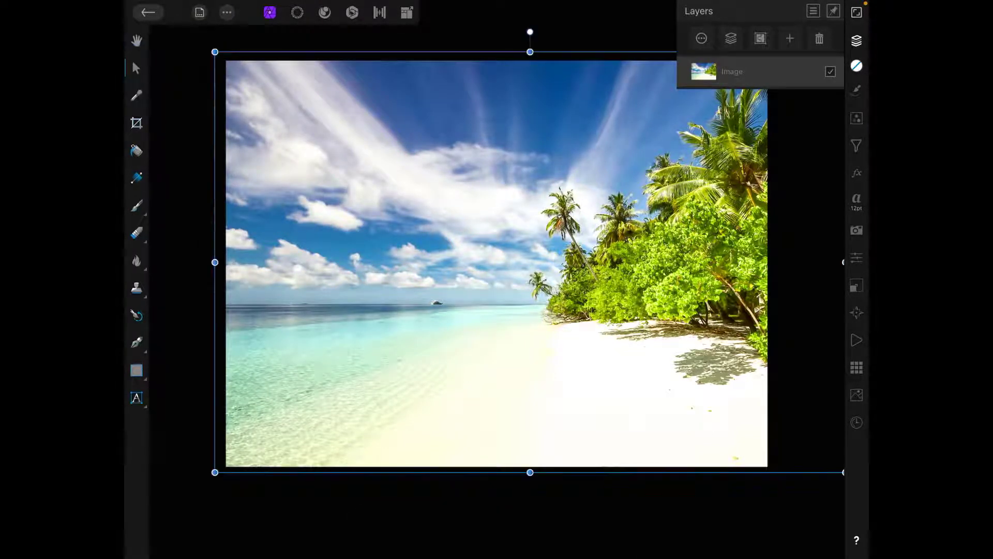
click(297, 12)
mouse_move(503, 196)
mouse_down()
mouse_move(467, 365)
mouse_move(510, 201)
mouse_up()
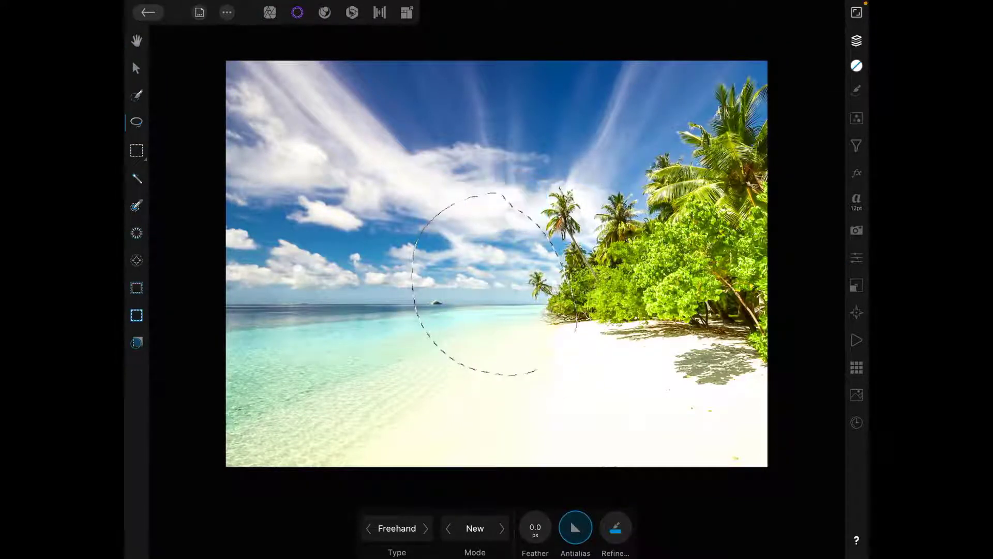
click(269, 12)
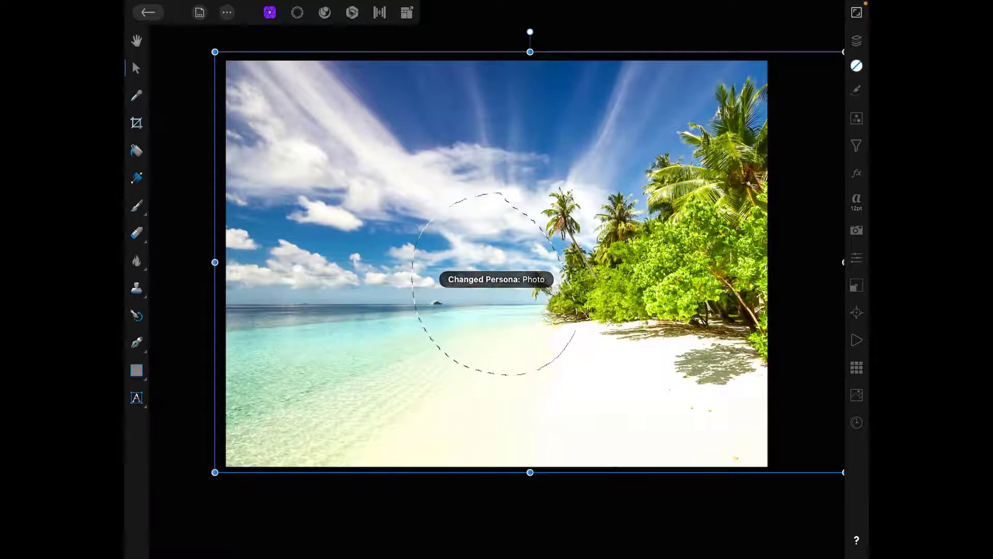
Duplicate the selected beach area onto a new layer, then return to the gallery.
click(227, 13)
click(279, 83)
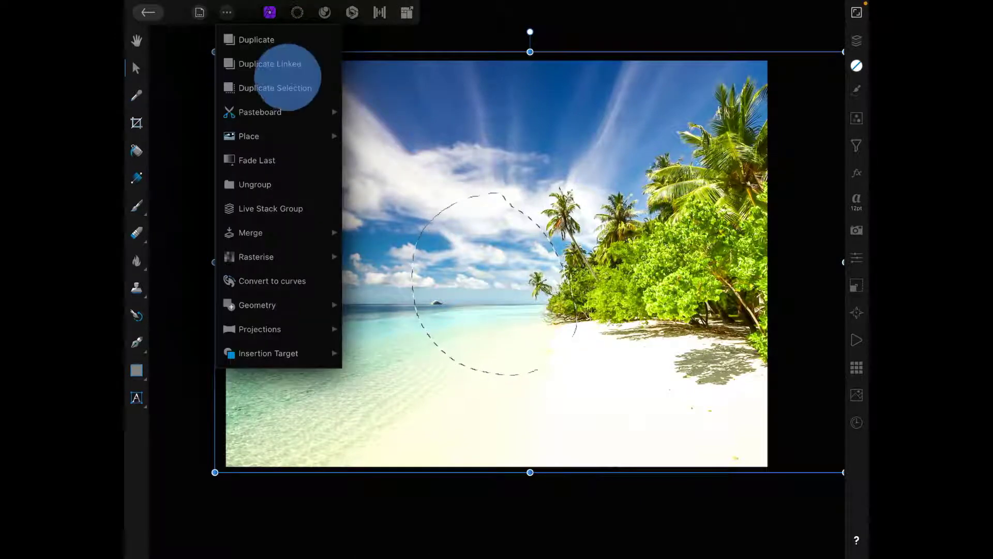
click(857, 40)
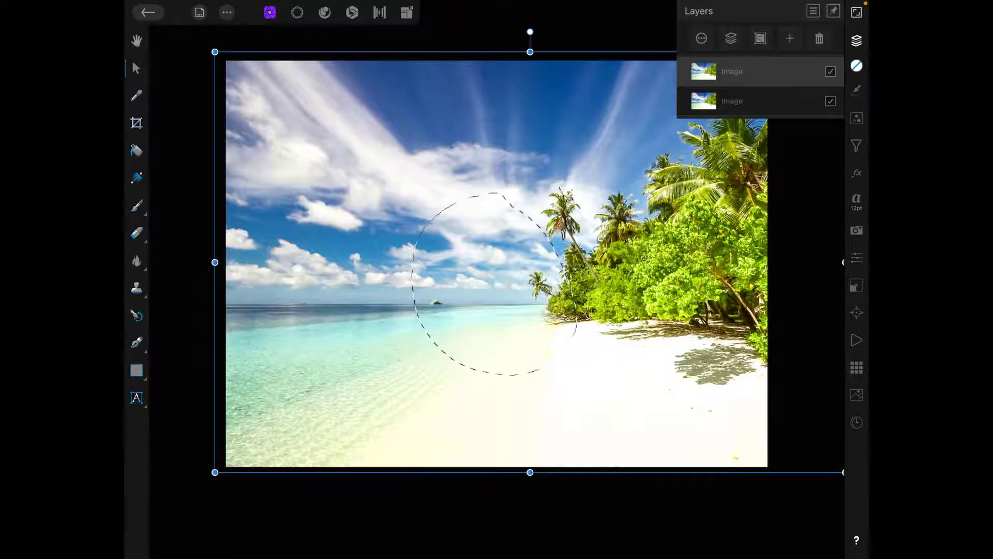
click(856, 395)
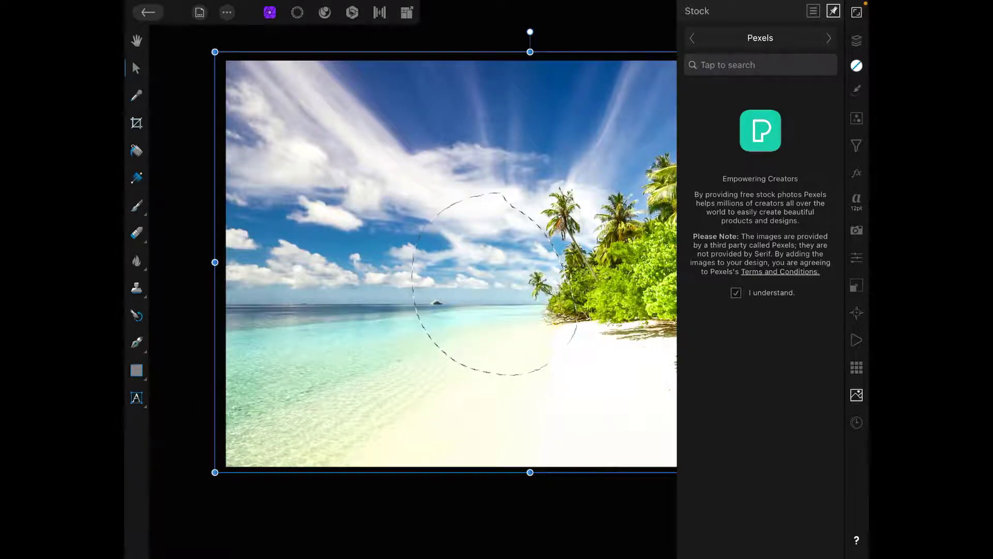
click(148, 11)
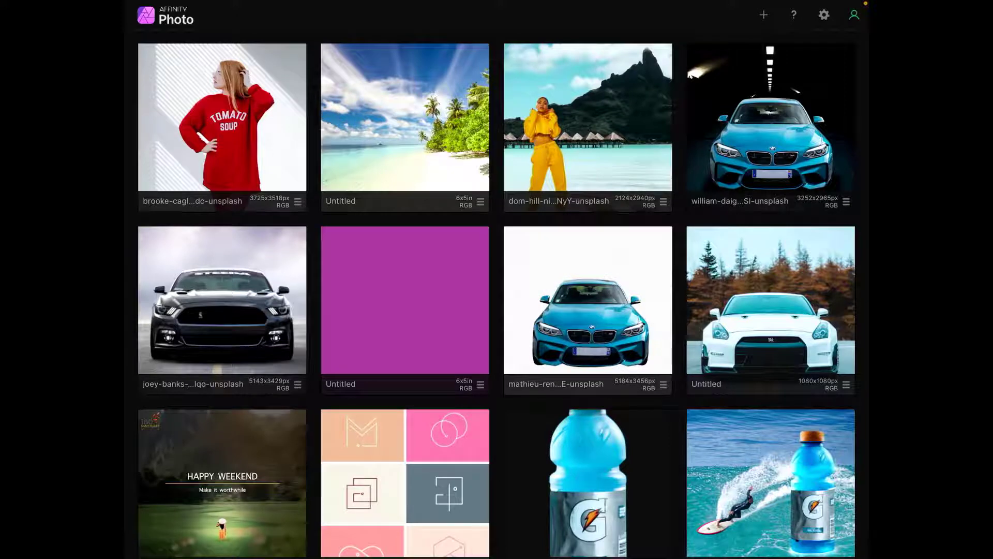
Via Open From Cloud, browse to Downloads and open the woman-in-red-sweater photo.
click(763, 14)
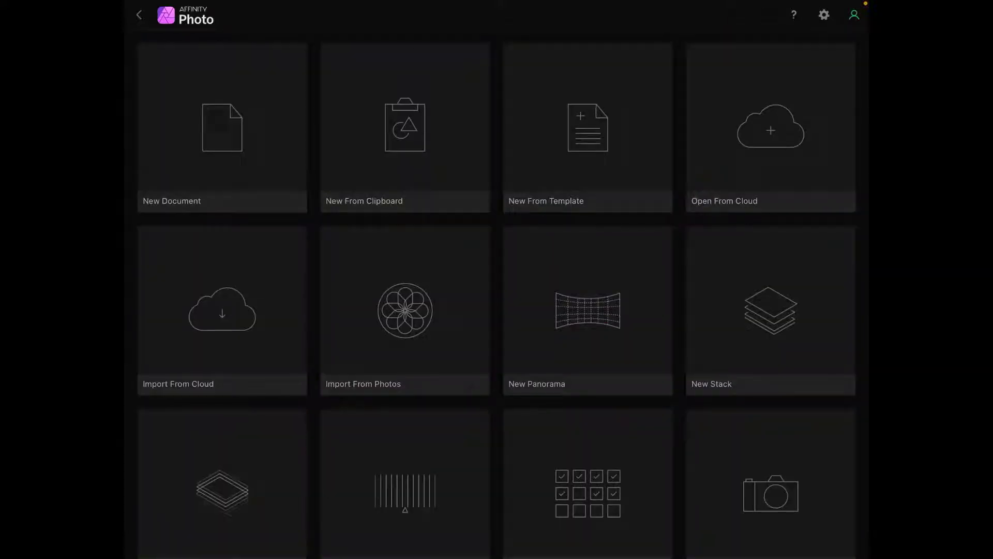
click(770, 128)
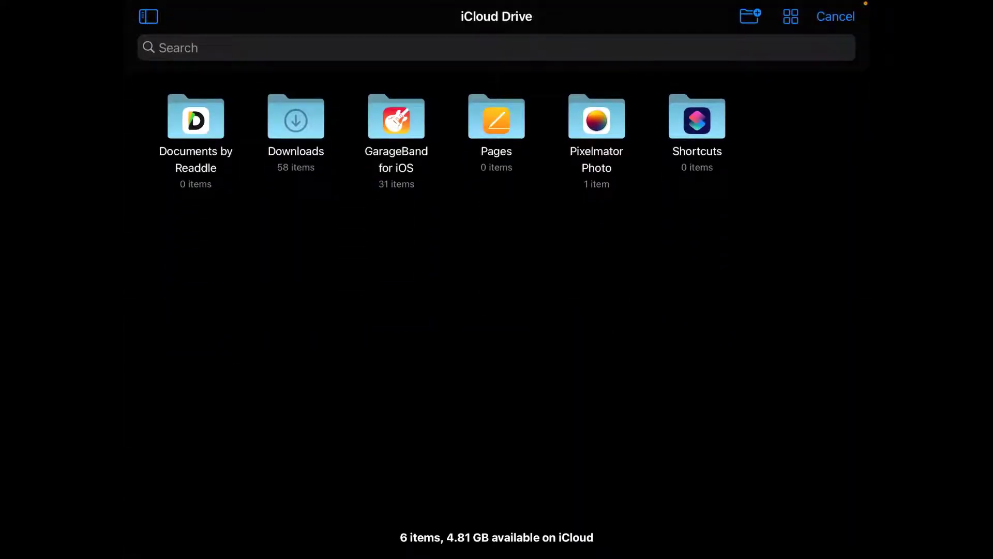
click(149, 16)
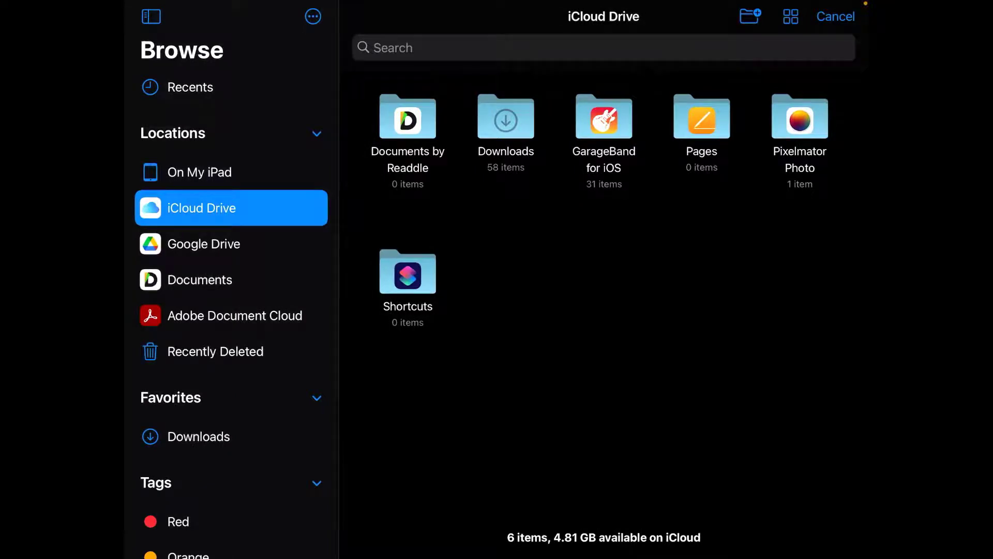
click(506, 116)
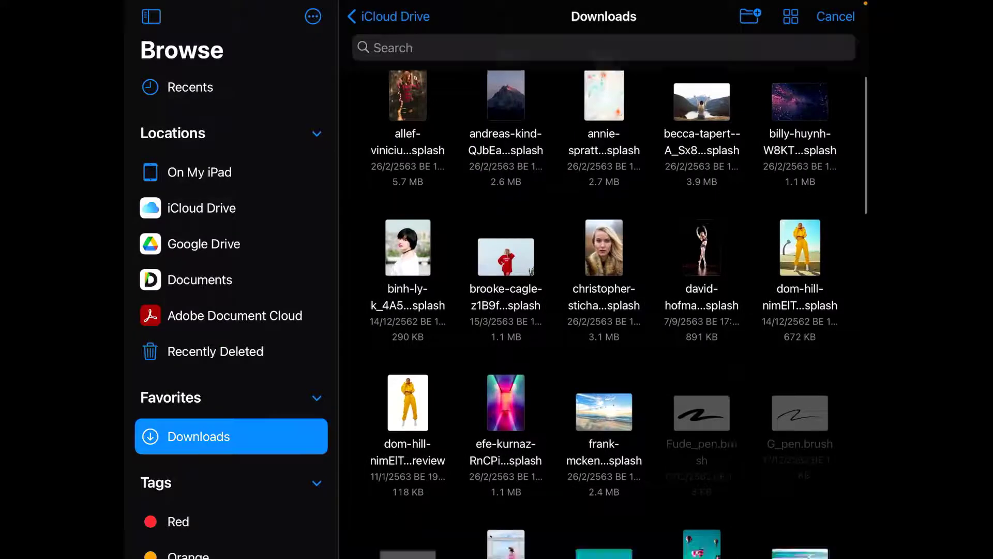
scroll(604, 310, down, 6)
scroll(603, 310, down, 4)
scroll(604, 311, down, 3)
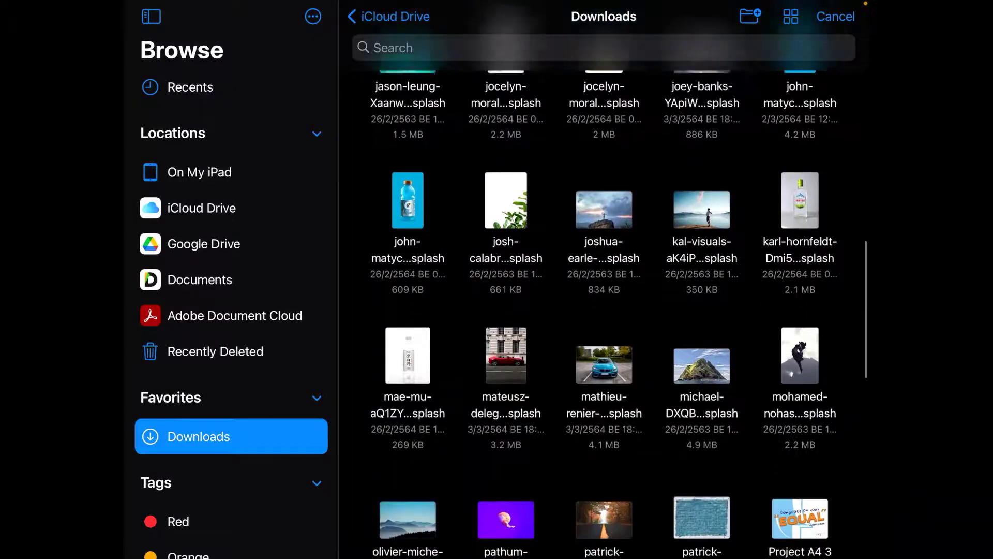
scroll(604, 310, down, 4)
scroll(604, 311, down, 4)
scroll(604, 311, down, 2)
scroll(604, 310, down, 1)
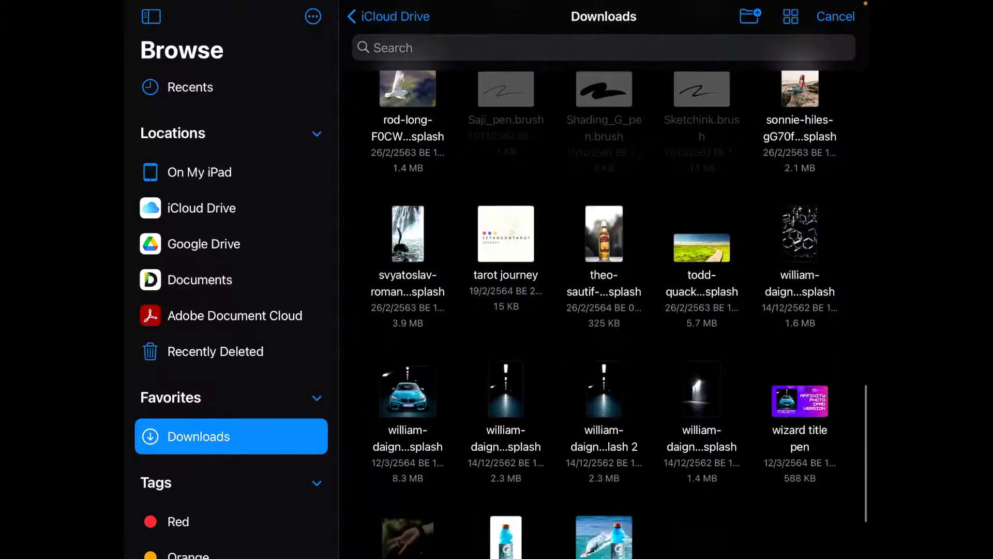
scroll(603, 310, down, 3)
scroll(604, 310, up, 4)
scroll(604, 310, up, 10)
scroll(604, 310, up, 3)
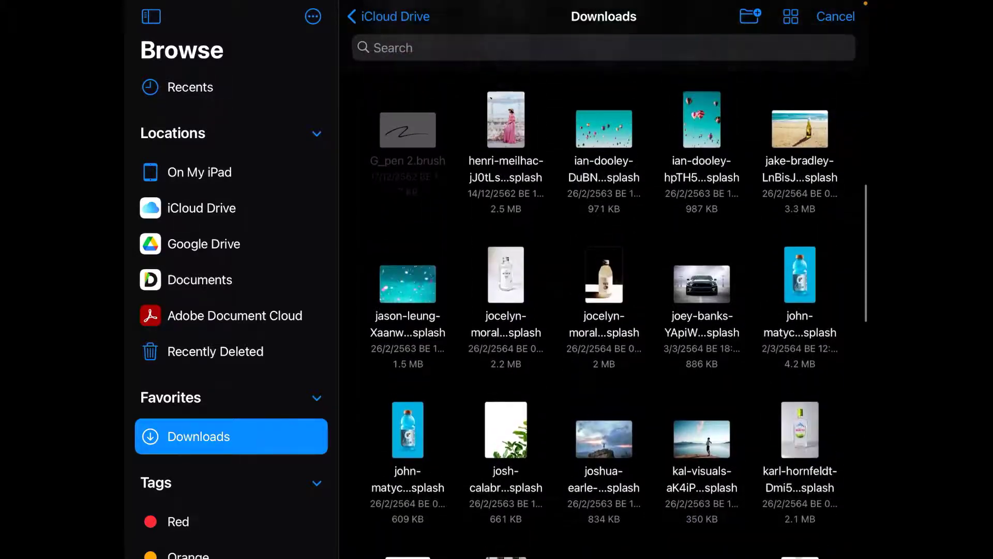
scroll(603, 310, up, 8)
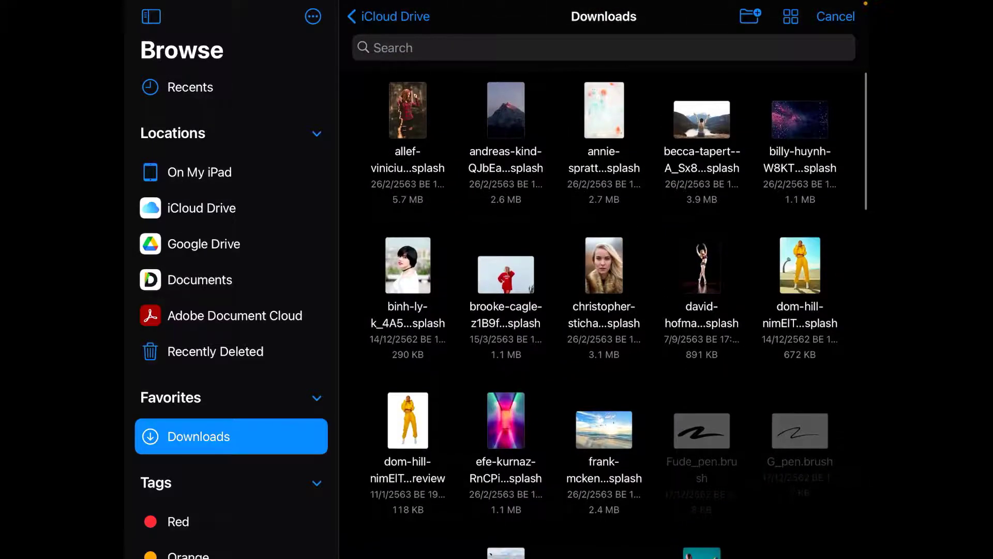
click(604, 110)
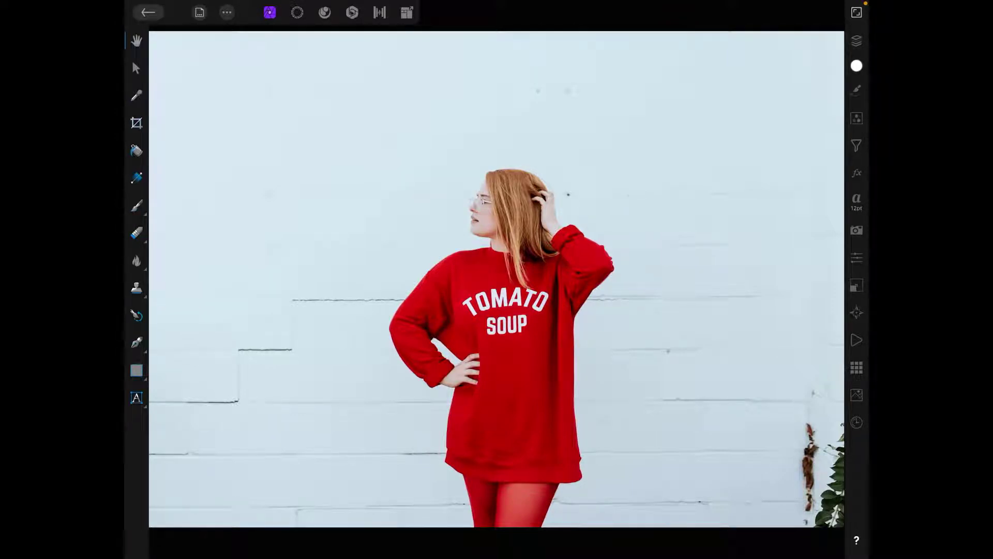
Switch to the Selection persona and show the tool help labels over the sweater photo.
drag(497, 280, 509, 288)
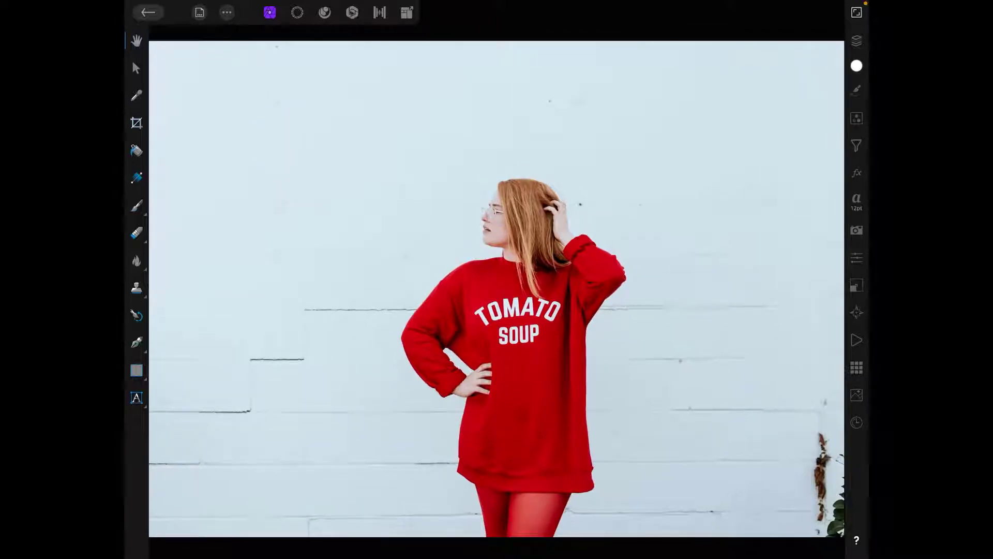
click(294, 16)
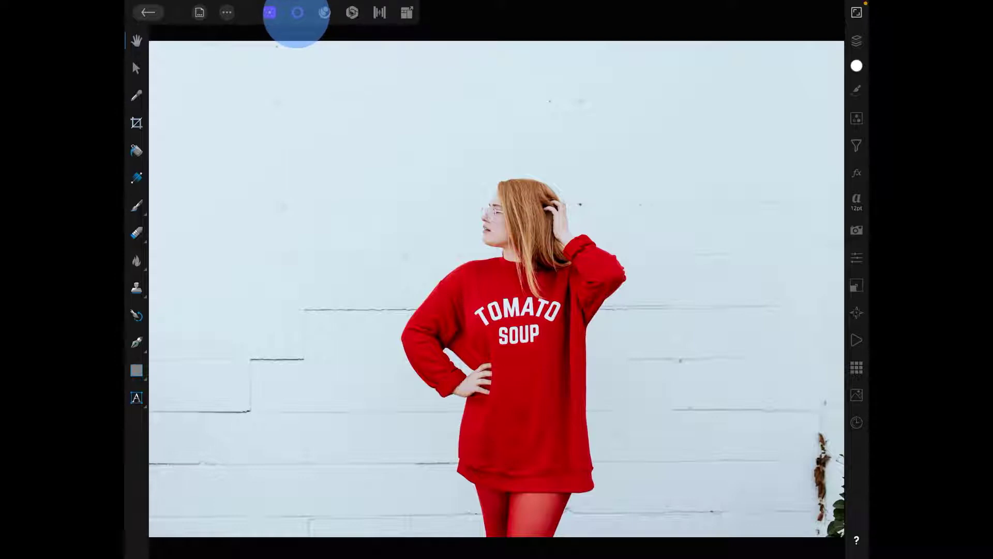
click(297, 13)
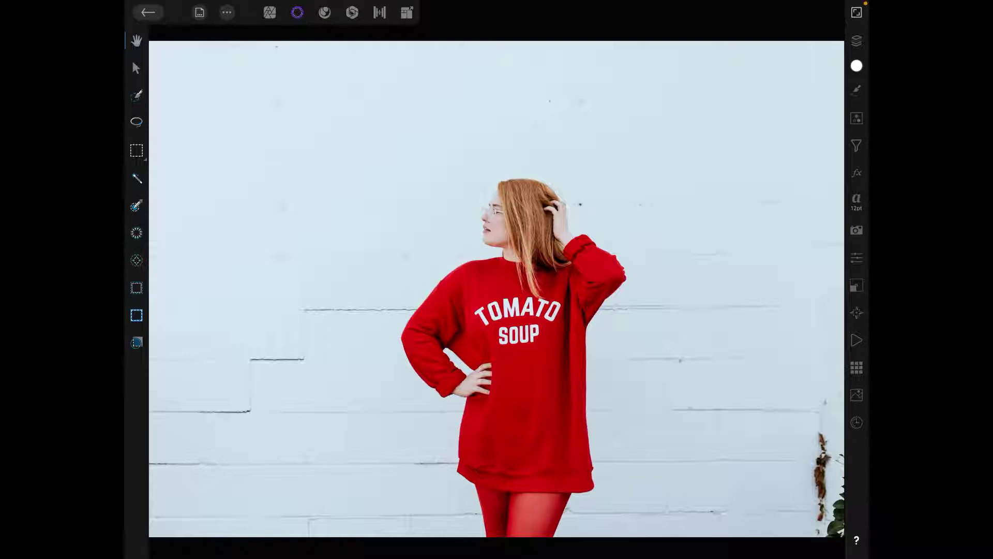
click(857, 540)
scroll(538, 300, up, 5)
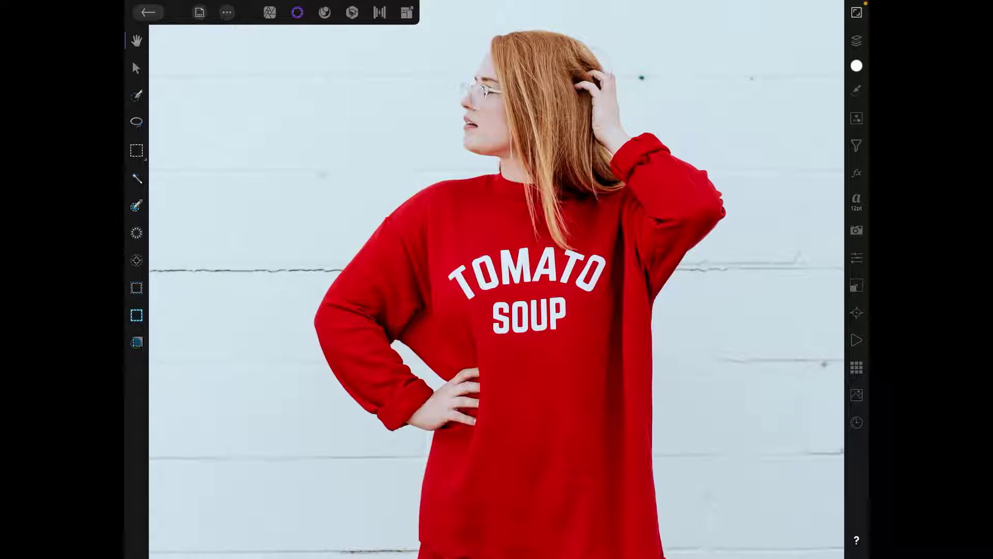
Choose the Smart Selection Brush and try its Add and Subtract modes, leaving it on Subtract.
click(136, 122)
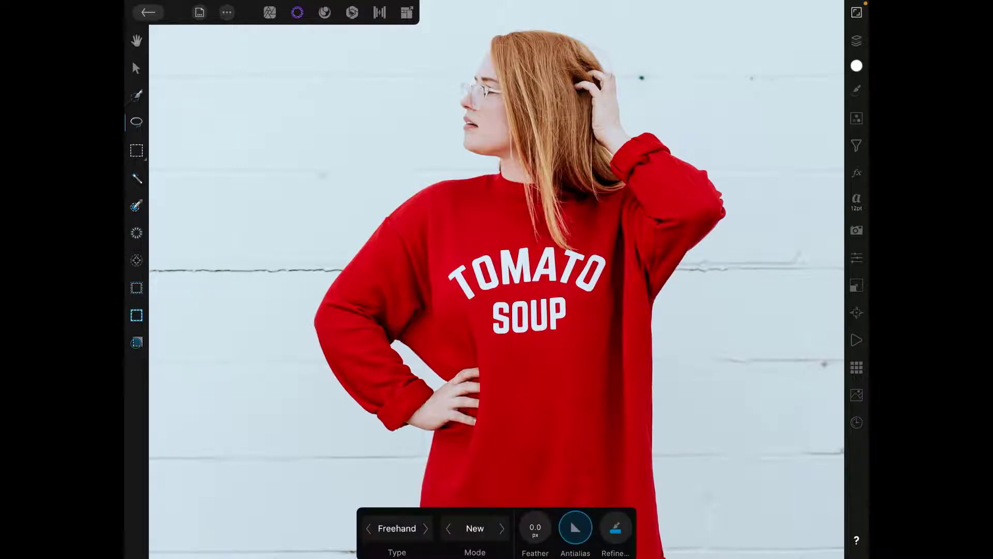
click(136, 95)
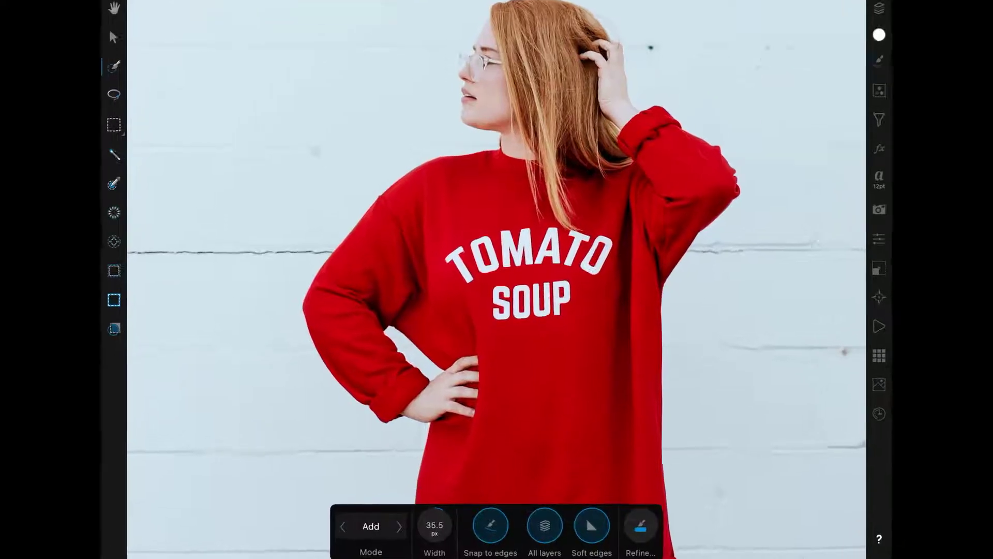
click(386, 525)
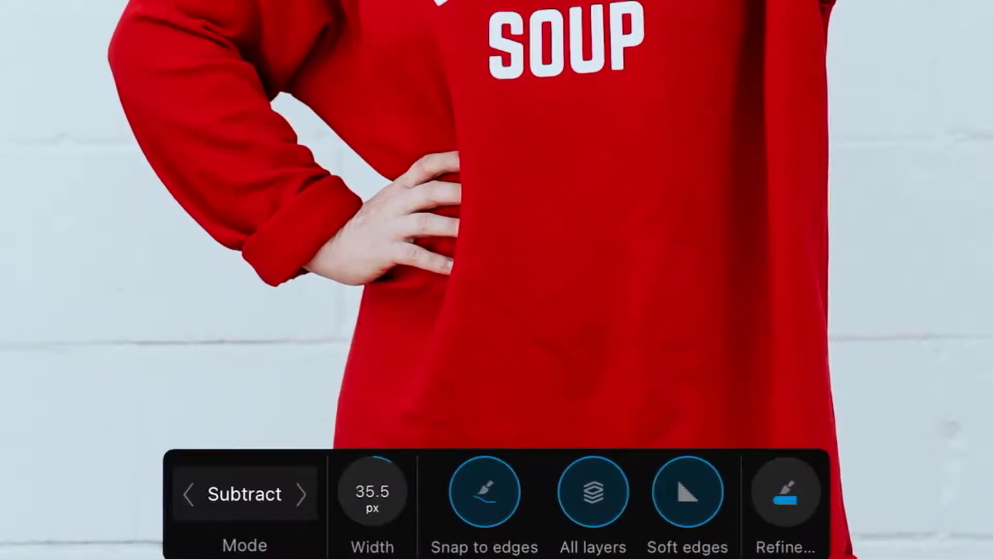
click(266, 496)
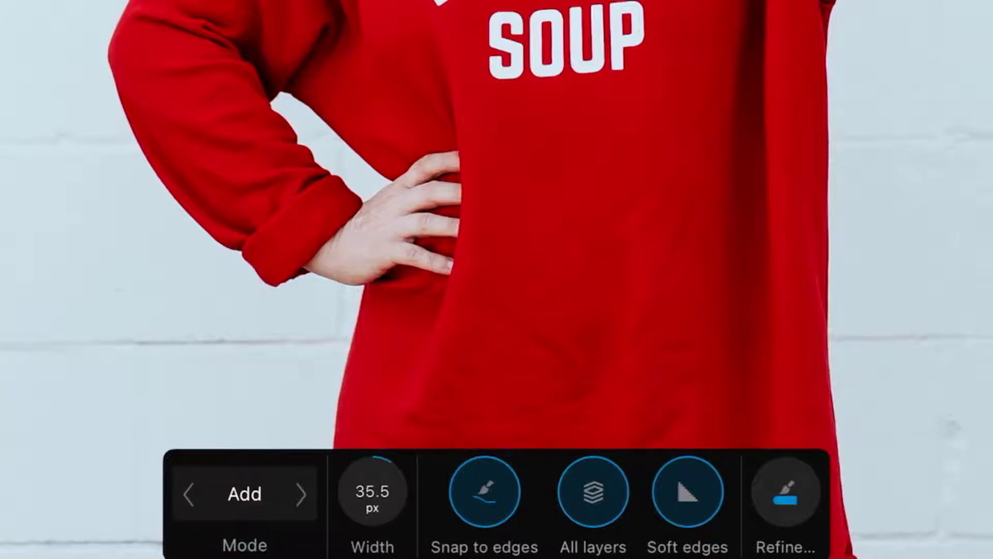
click(245, 494)
click(244, 493)
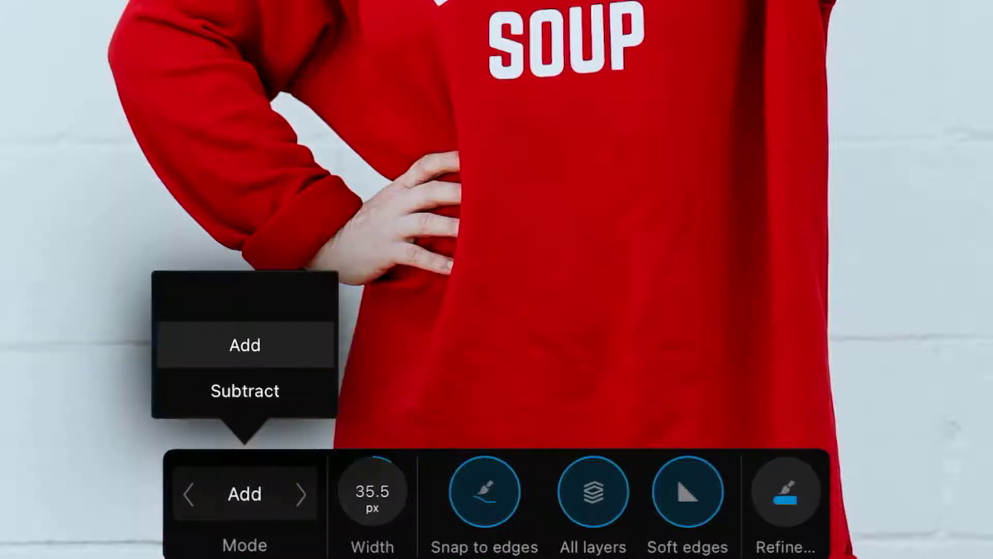
drag(266, 362, 266, 310)
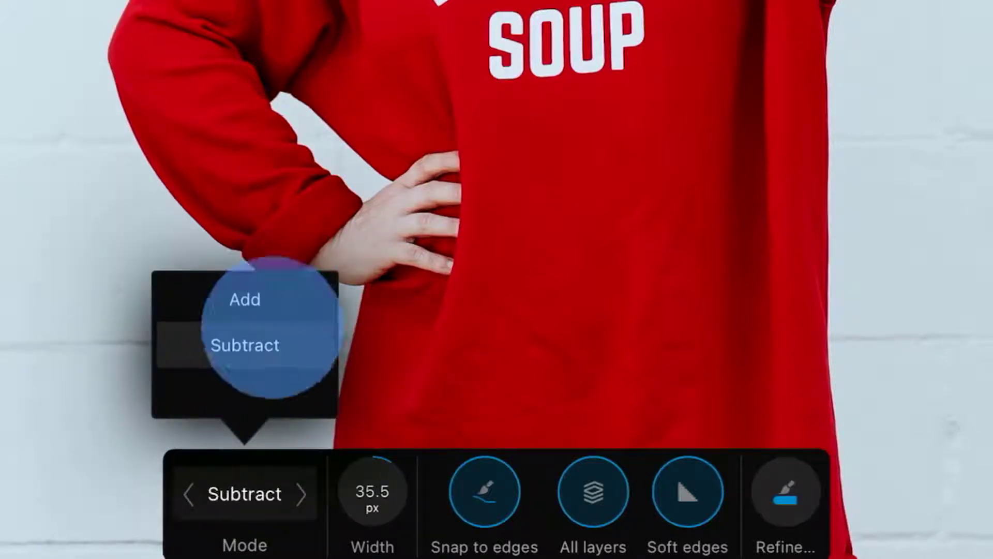
click(244, 492)
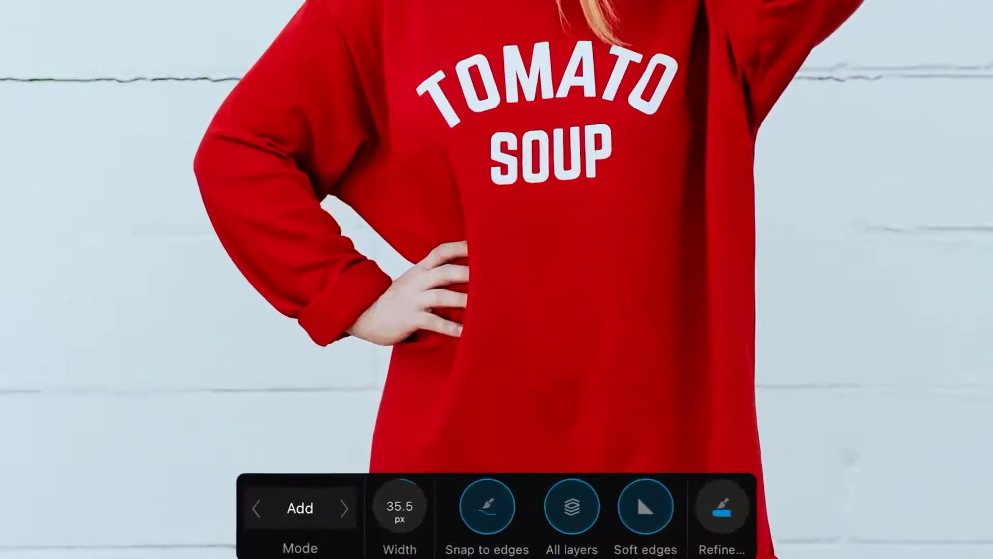
click(385, 528)
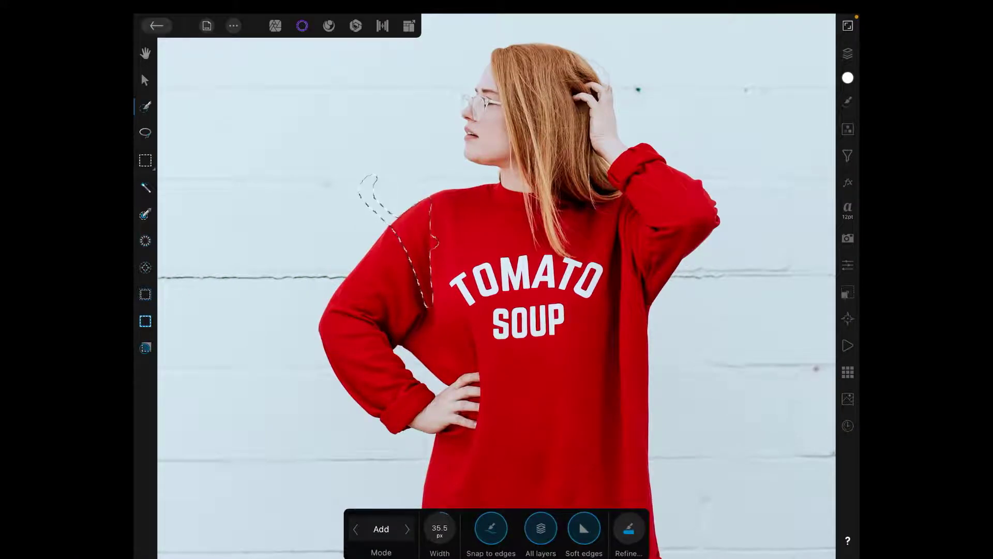
Brush away the stray loop above the left shoulder and set the brush width to 50 px.
click(407, 529)
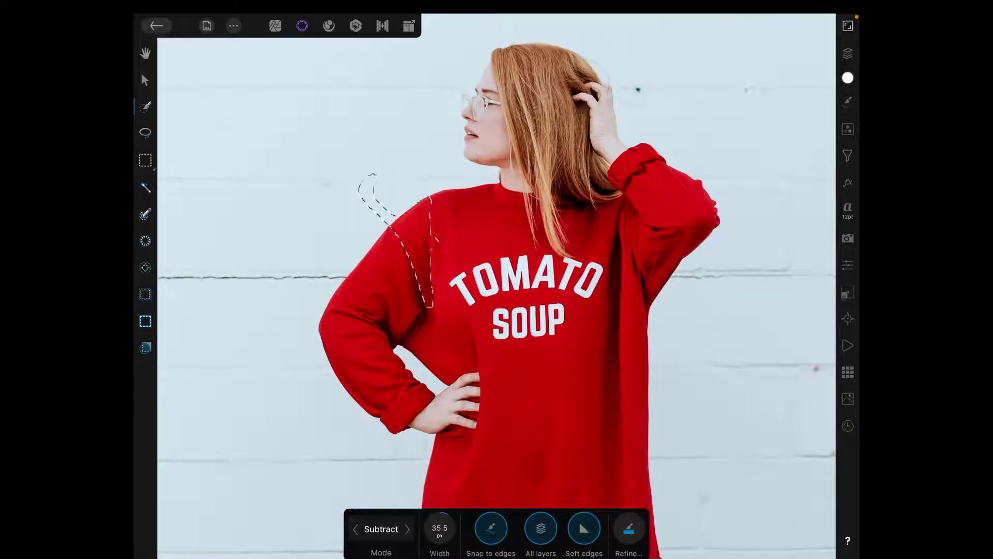
drag(375, 178, 388, 217)
click(440, 530)
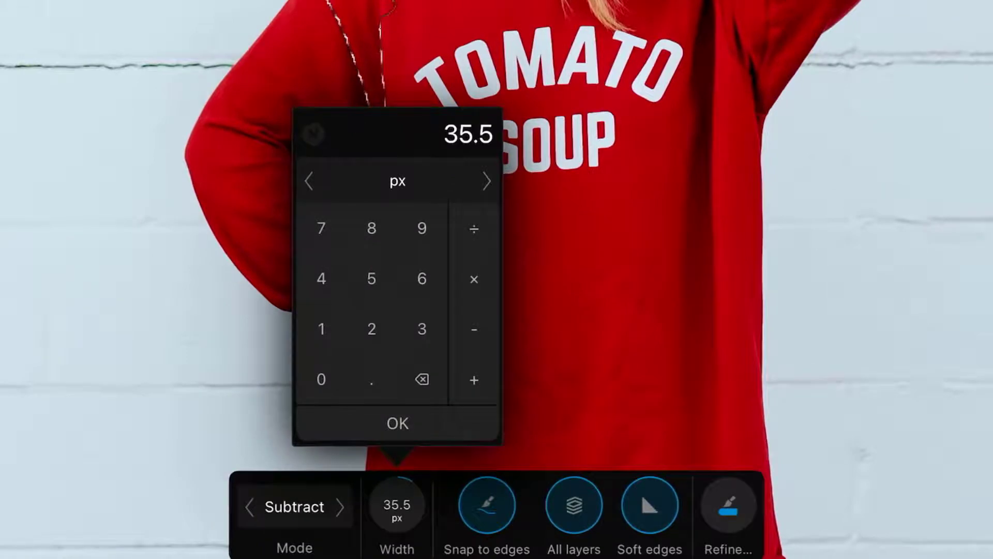
click(371, 278)
click(321, 378)
click(398, 424)
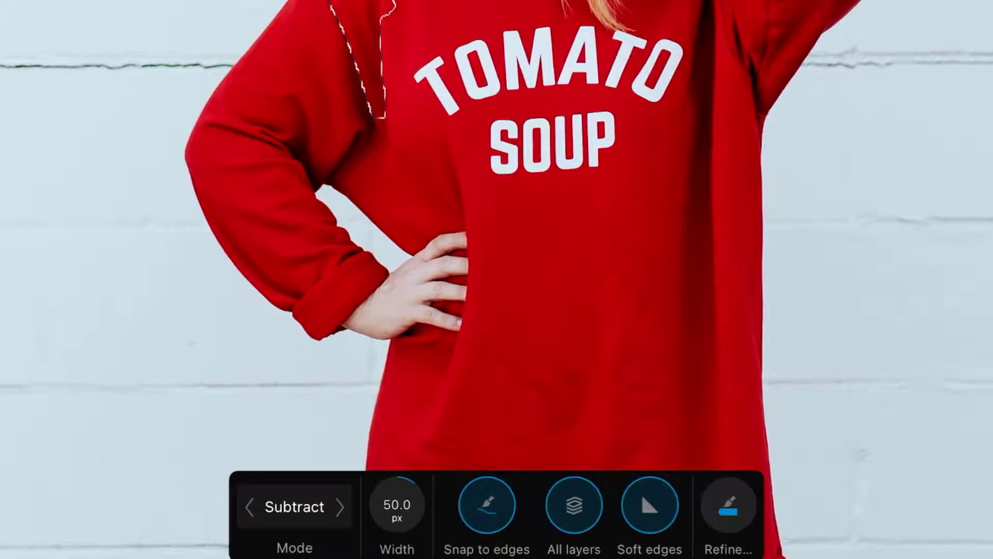
Widen the brush to 71.3 px and switch the mode back to Add.
mouse_move(397, 505)
mouse_down()
mouse_move(421, 366)
mouse_move(413, 492)
mouse_move(420, 371)
mouse_move(435, 324)
mouse_move(417, 461)
mouse_up()
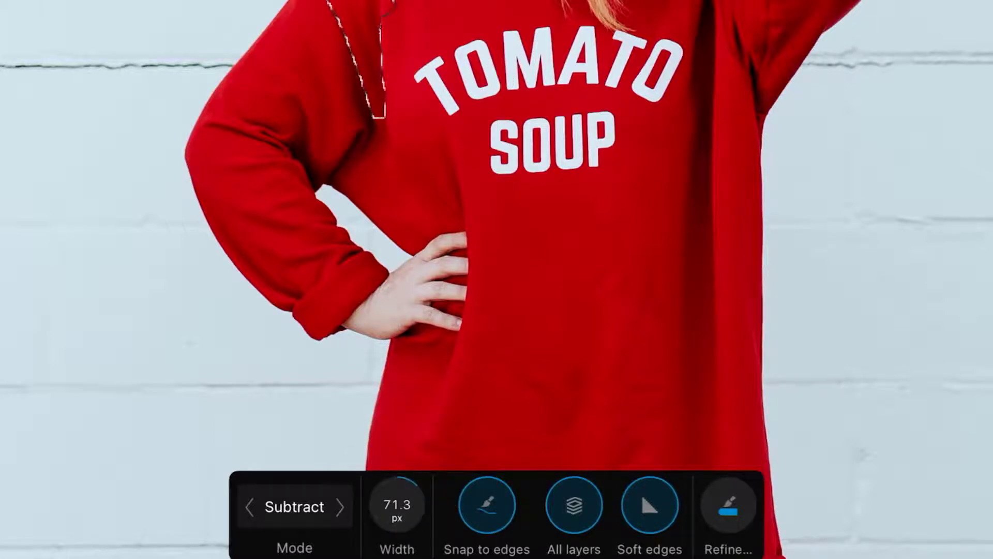
click(487, 504)
click(340, 507)
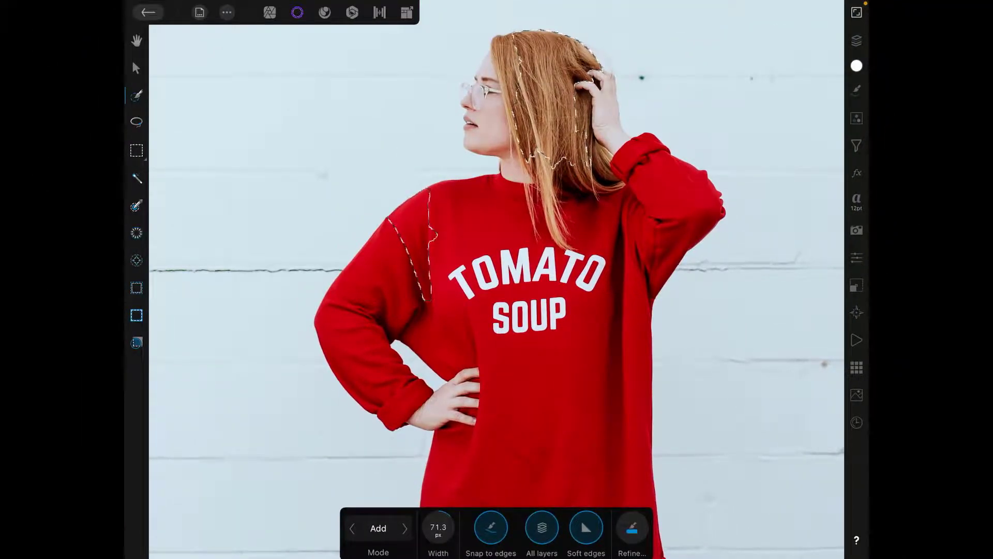
Add the glasses, forehead, raised hand, shoulder, sleeve and chest to the selection.
drag(500, 70, 465, 89)
drag(585, 98, 600, 100)
mouse_move(639, 150)
mouse_down()
mouse_move(665, 171)
mouse_move(678, 204)
mouse_move(638, 244)
mouse_move(575, 220)
mouse_move(490, 217)
mouse_move(537, 159)
mouse_move(584, 167)
mouse_move(514, 277)
mouse_move(455, 316)
mouse_move(476, 352)
mouse_up()
mouse_move(403, 289)
mouse_down()
mouse_move(377, 285)
mouse_move(355, 310)
mouse_move(357, 350)
mouse_move(403, 406)
mouse_up()
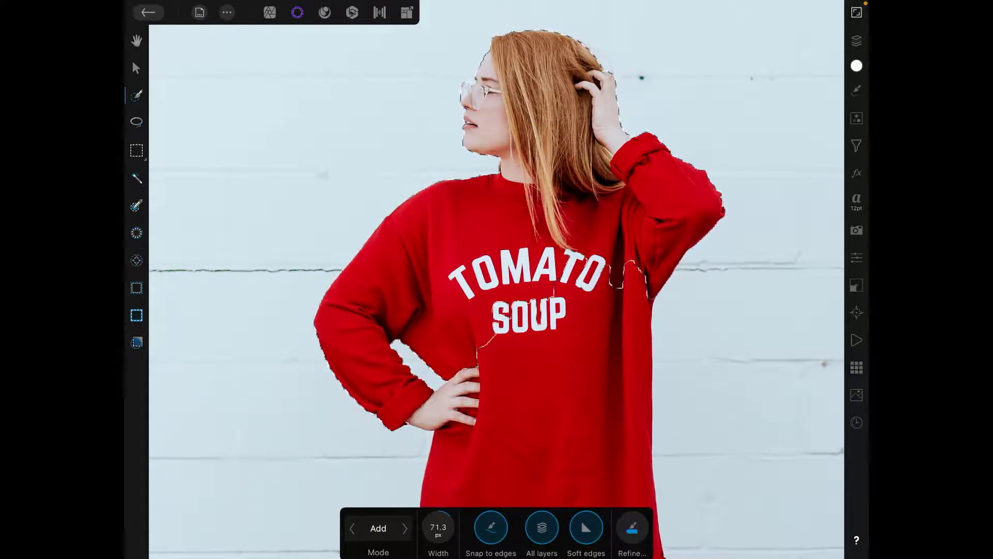
Paint the TOMATO SOUP lettering, the sweater's right side and hem into the selection.
scroll(626, 290, down, 3)
mouse_move(590, 210)
mouse_down()
mouse_move(600, 215)
mouse_move(559, 413)
mouse_up()
drag(471, 289, 493, 298)
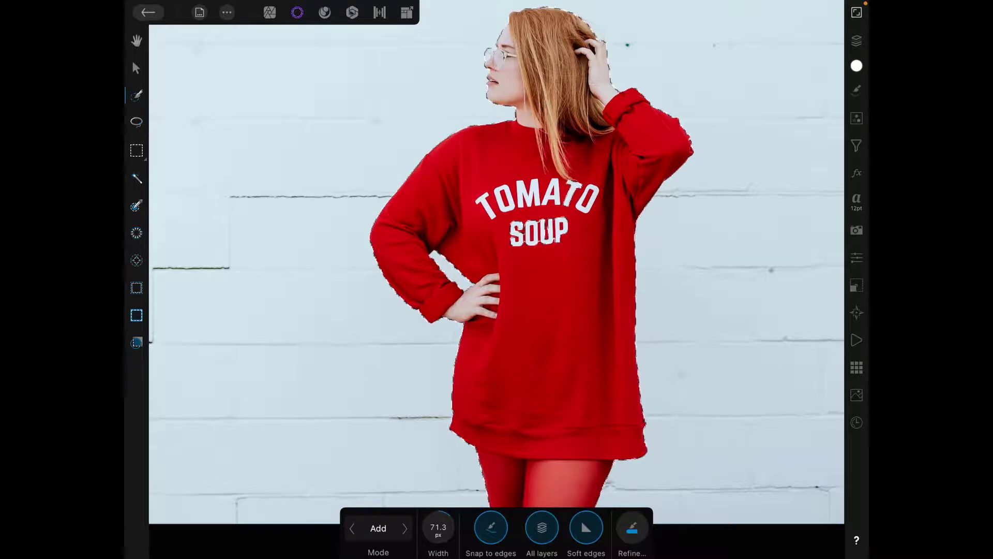
mouse_move(582, 173)
mouse_down()
mouse_move(515, 233)
mouse_move(538, 217)
mouse_up()
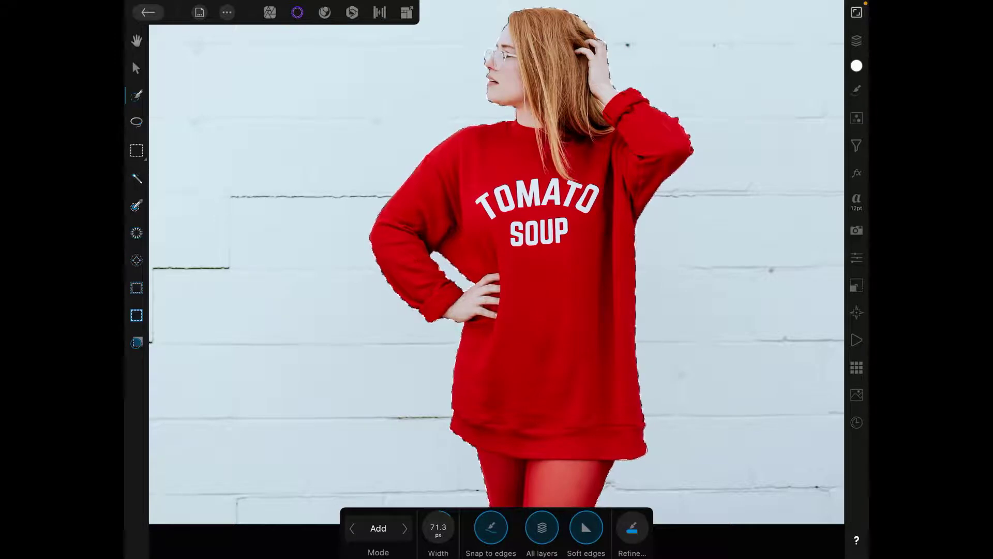
scroll(605, 286, up, 2)
scroll(606, 287, up, 2)
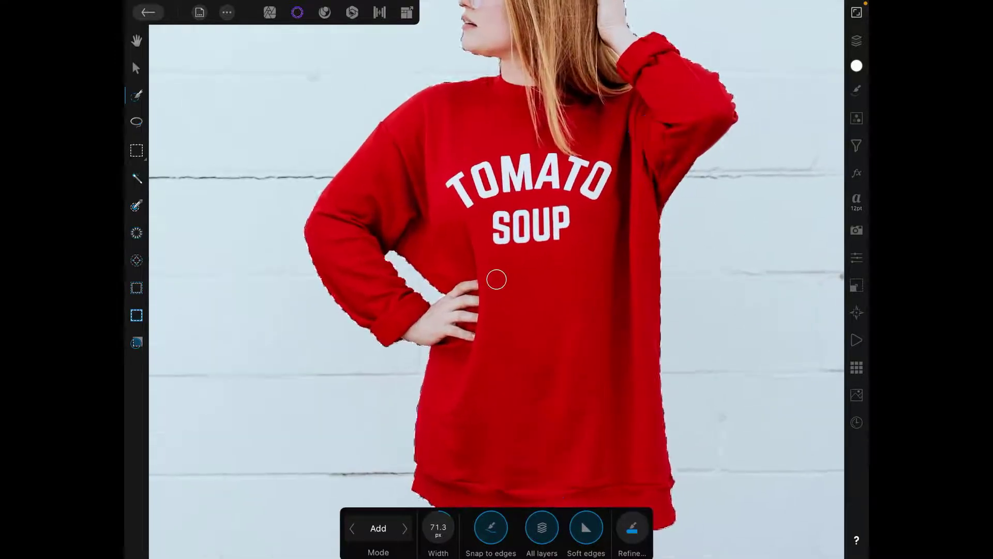
scroll(608, 284, down, 1)
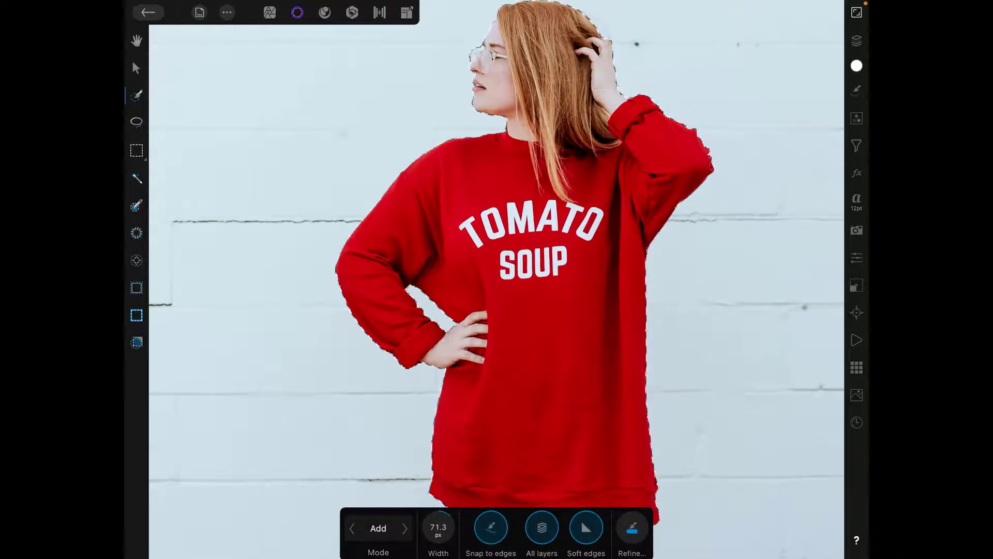
scroll(559, 253, up, 3)
scroll(559, 254, up, 2)
scroll(567, 182, up, 2)
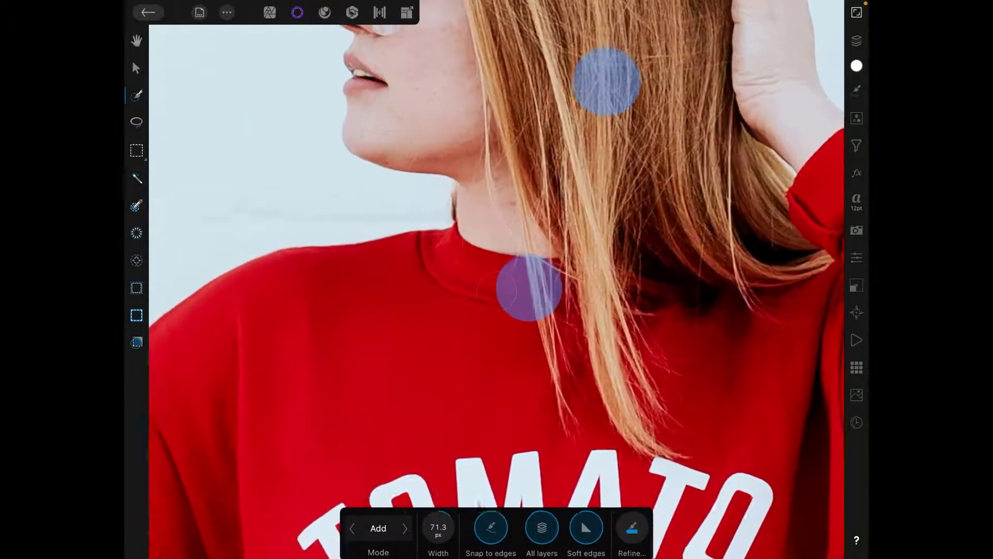
scroll(621, 273, up, 3)
scroll(621, 231, up, 2)
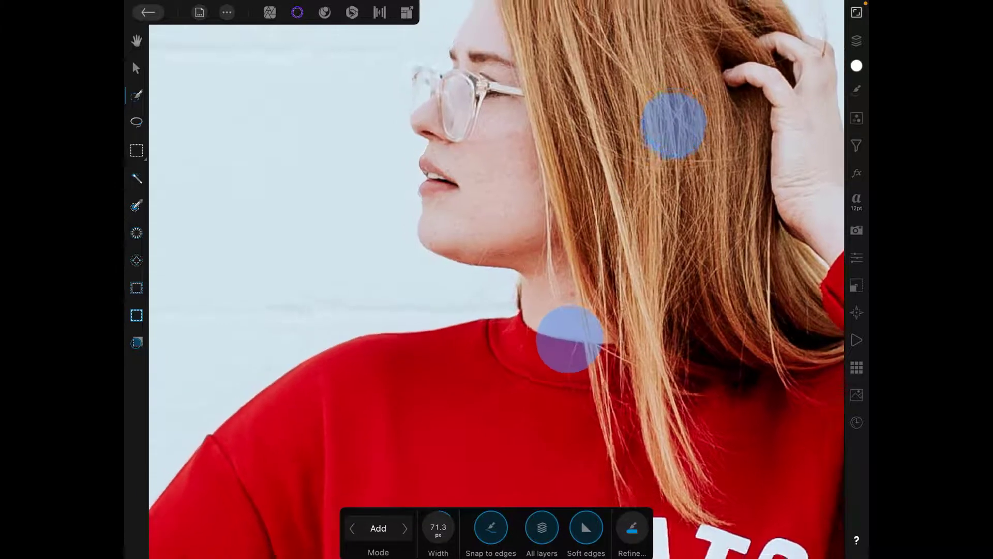
scroll(597, 283, up, 2)
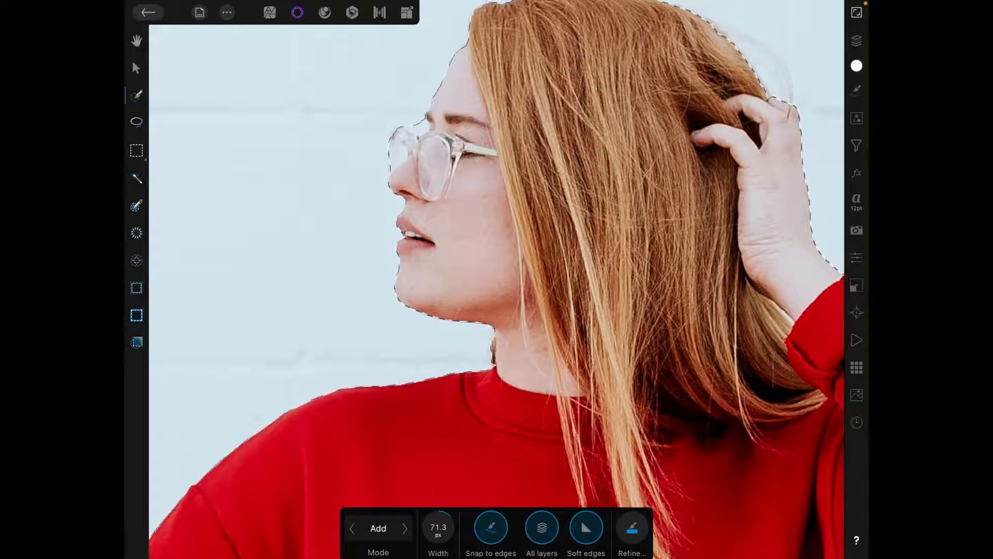
Add the front of the glasses, shrink the brush to about 53 px, and set Subtract mode.
drag(387, 125, 389, 156)
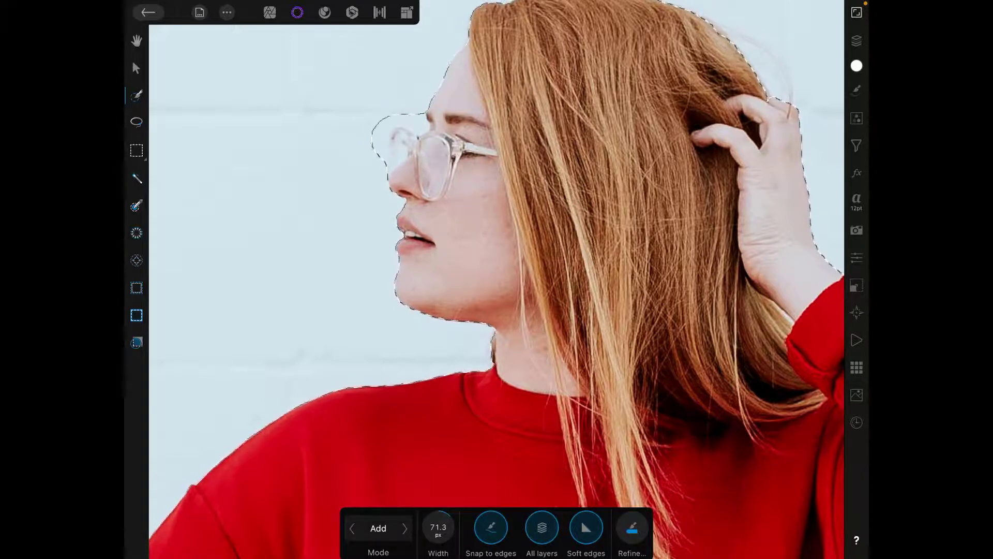
click(405, 528)
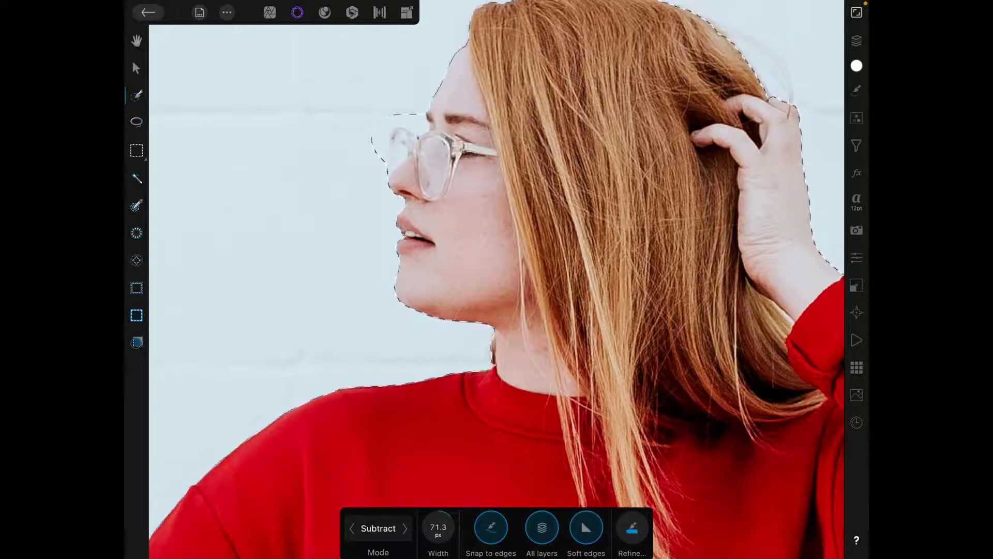
drag(438, 525, 435, 546)
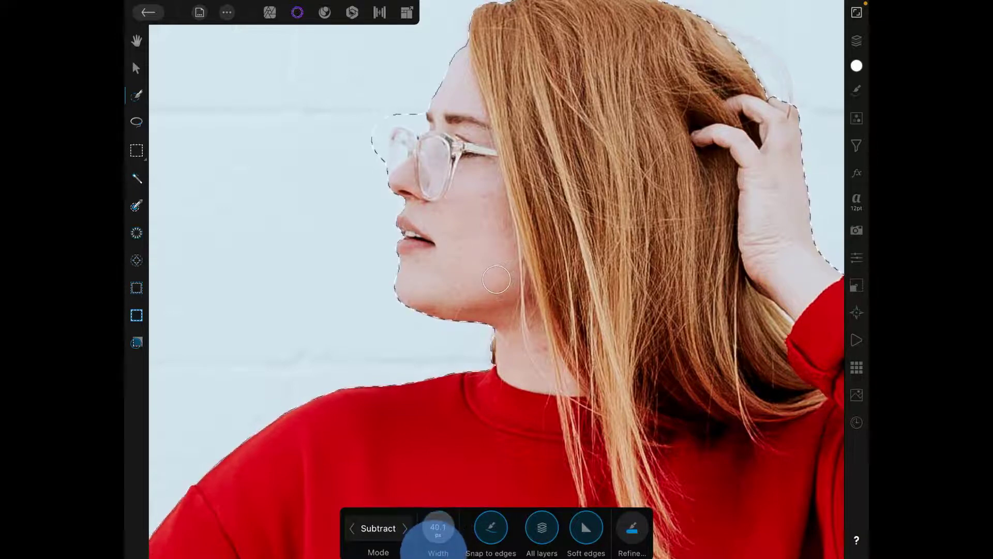
click(377, 526)
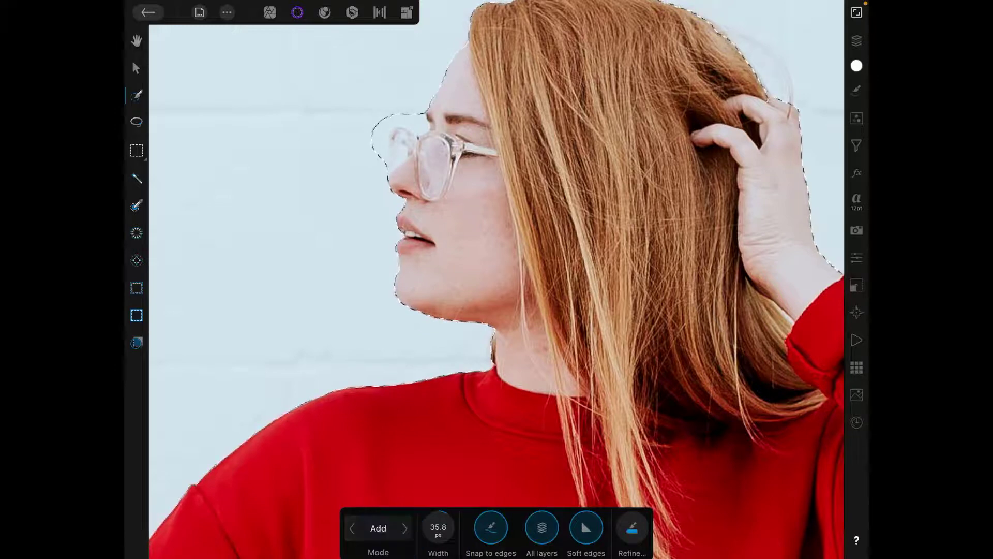
click(378, 528)
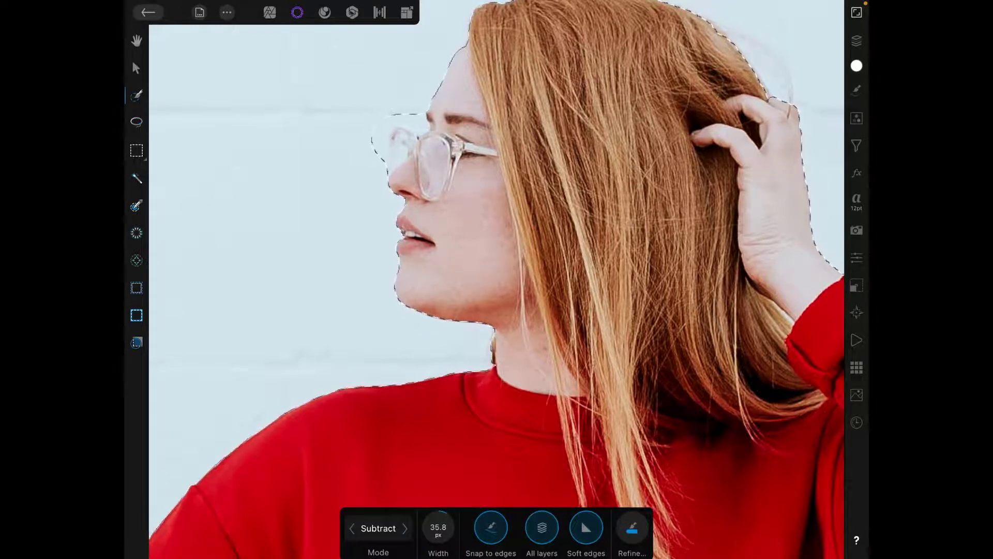
click(378, 528)
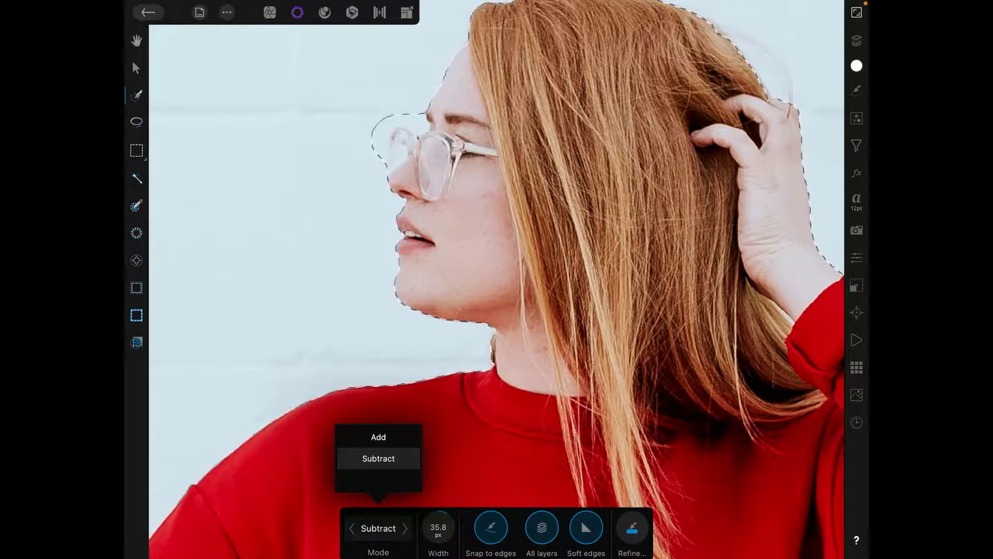
click(378, 459)
Remove the glasses' outer edge, then paint the glasses back in with Add mode.
drag(372, 122, 370, 143)
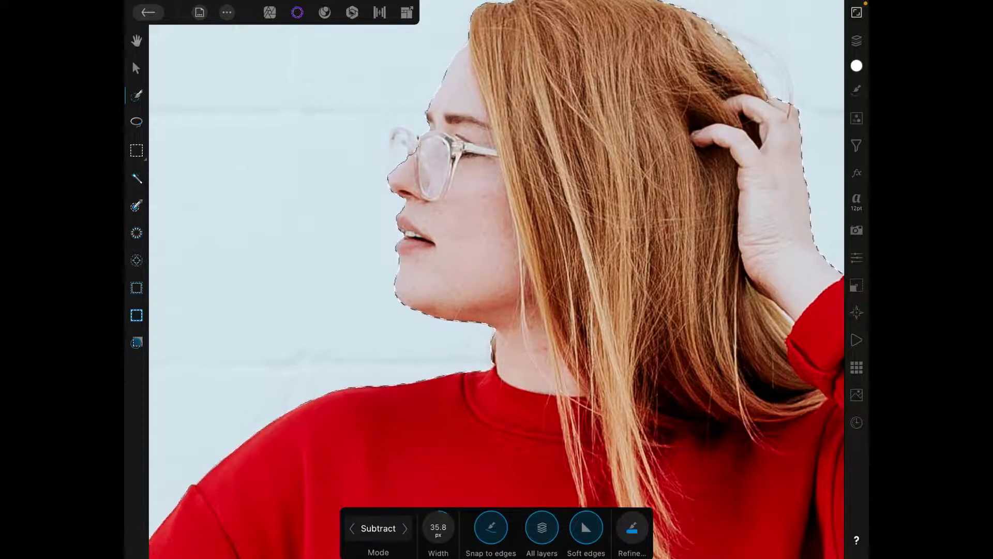
click(352, 528)
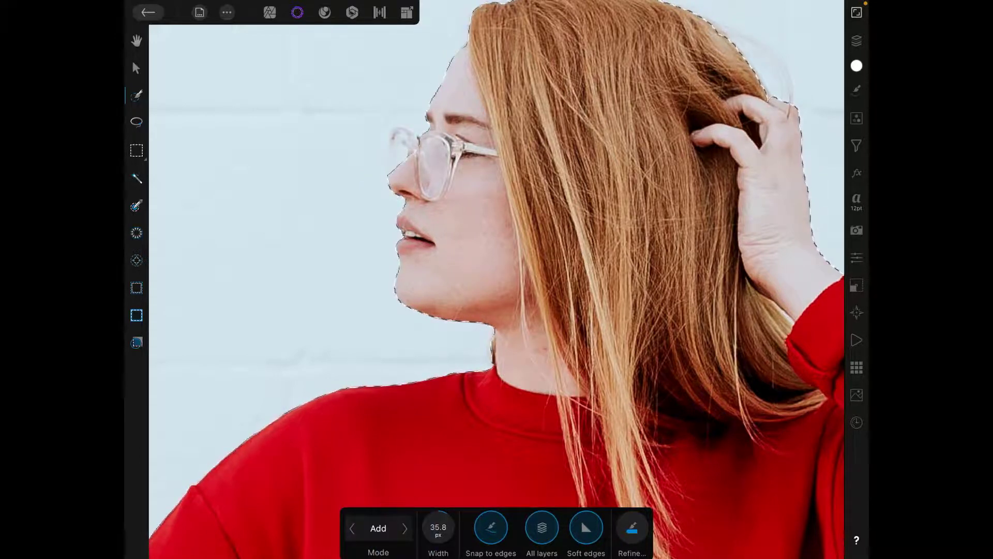
drag(409, 157, 408, 138)
Preview the refined selection on Black Matte, then return to the red Overlay preview.
click(412, 141)
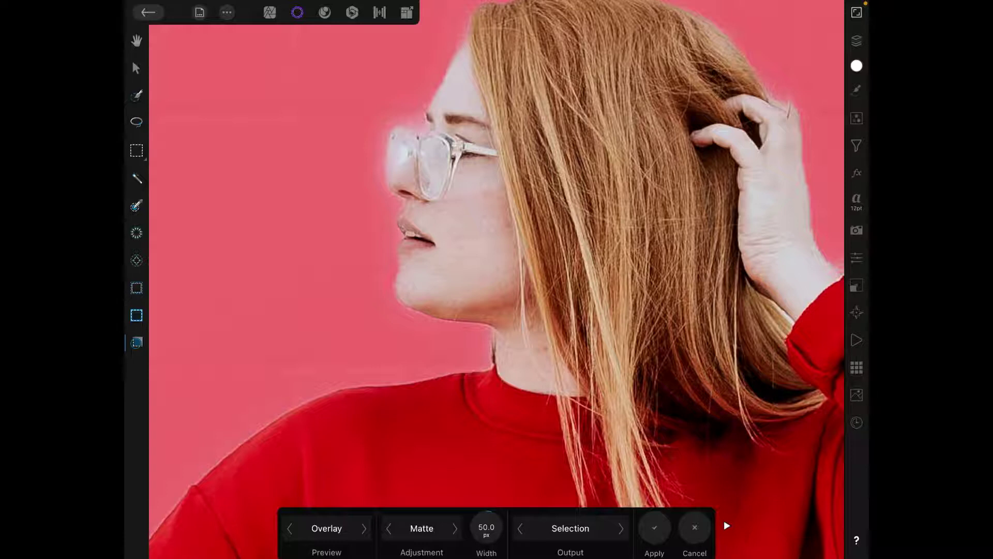
click(326, 528)
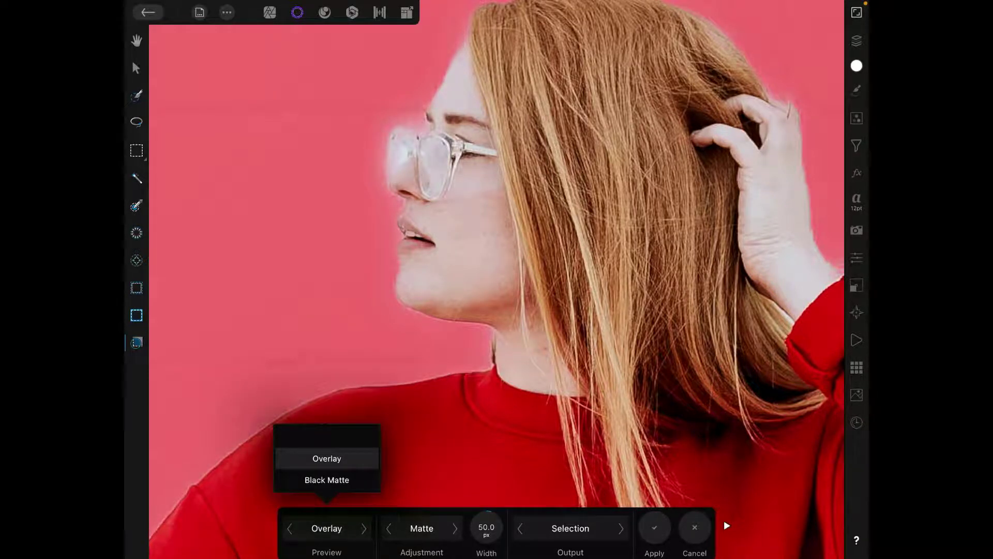
click(326, 480)
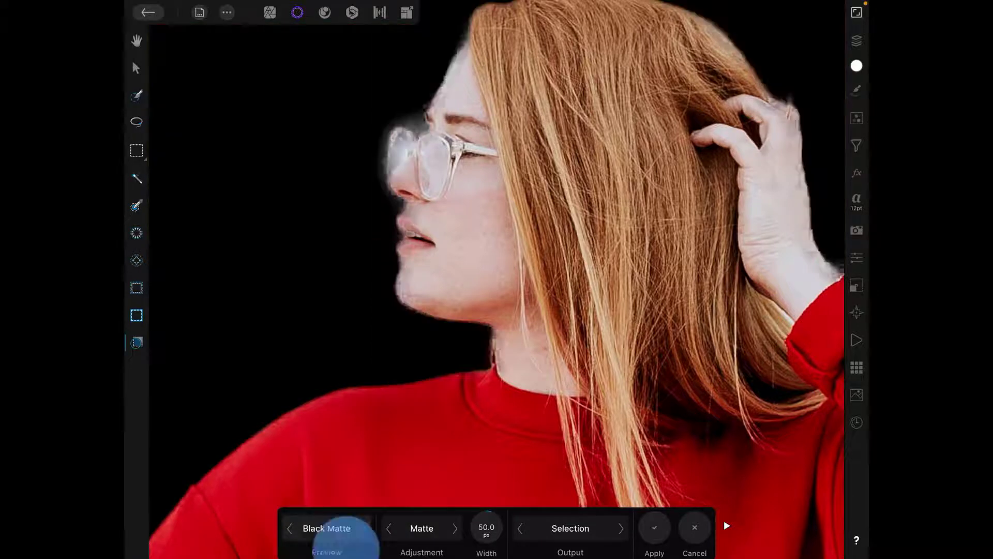
click(326, 528)
click(326, 435)
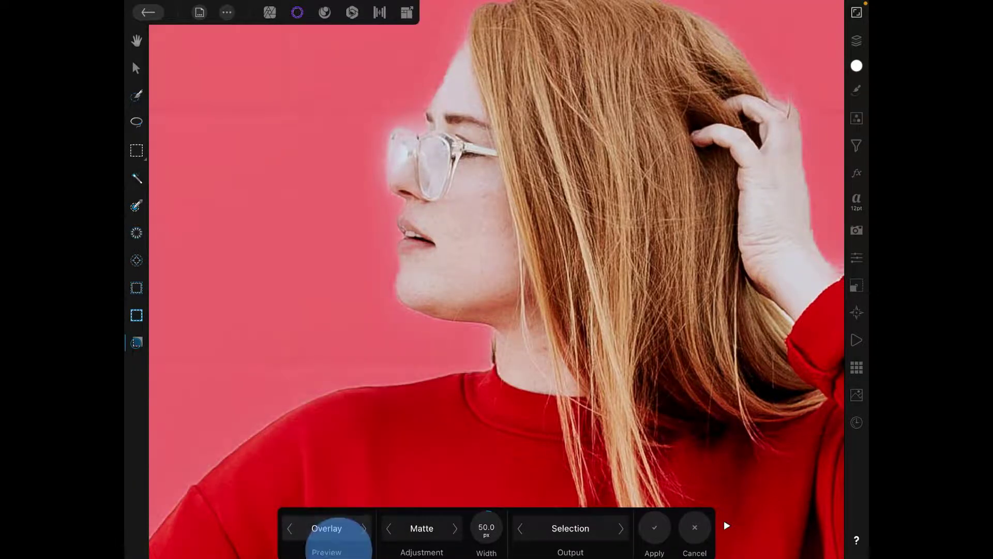
click(331, 533)
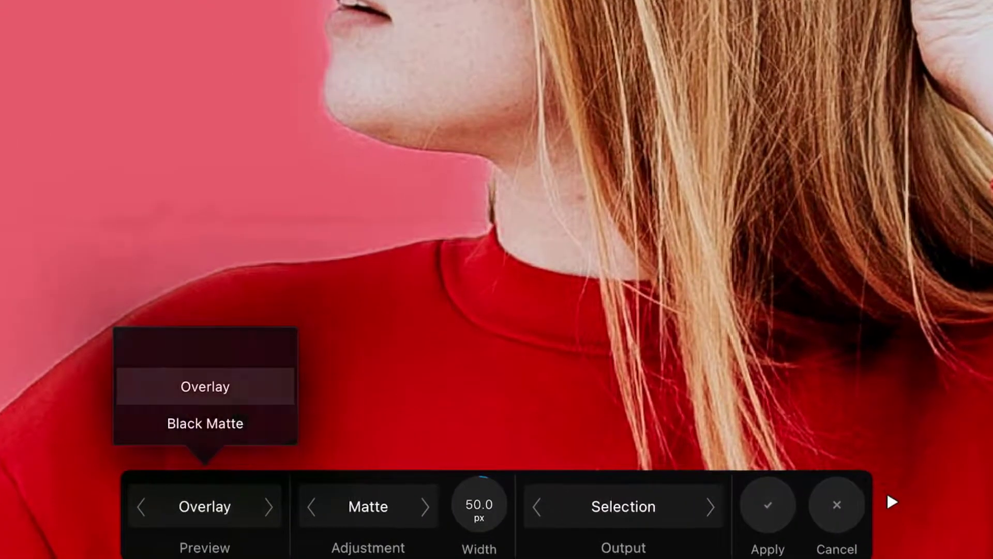
key(Escape)
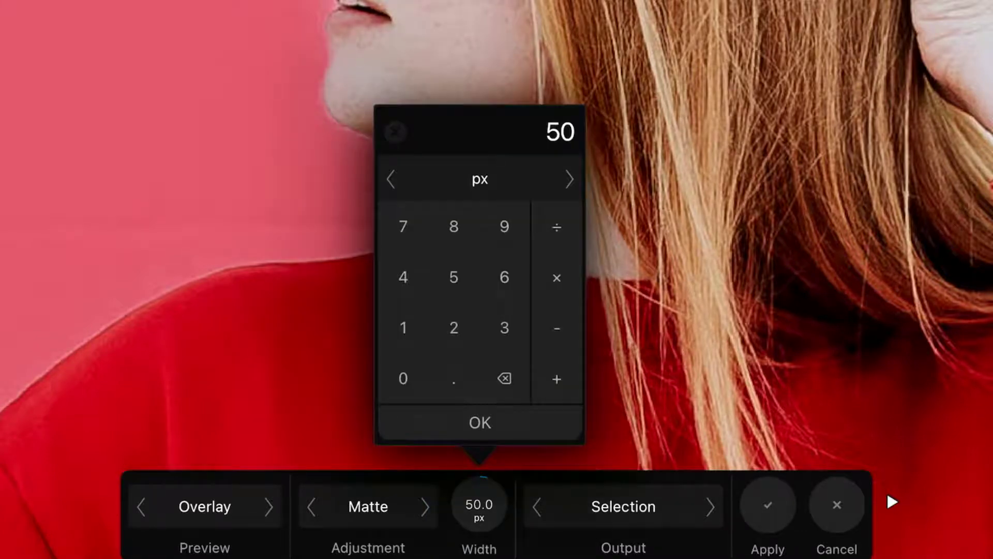
Lower the refine brush width from 36 px to about 19 px.
drag(481, 501, 487, 530)
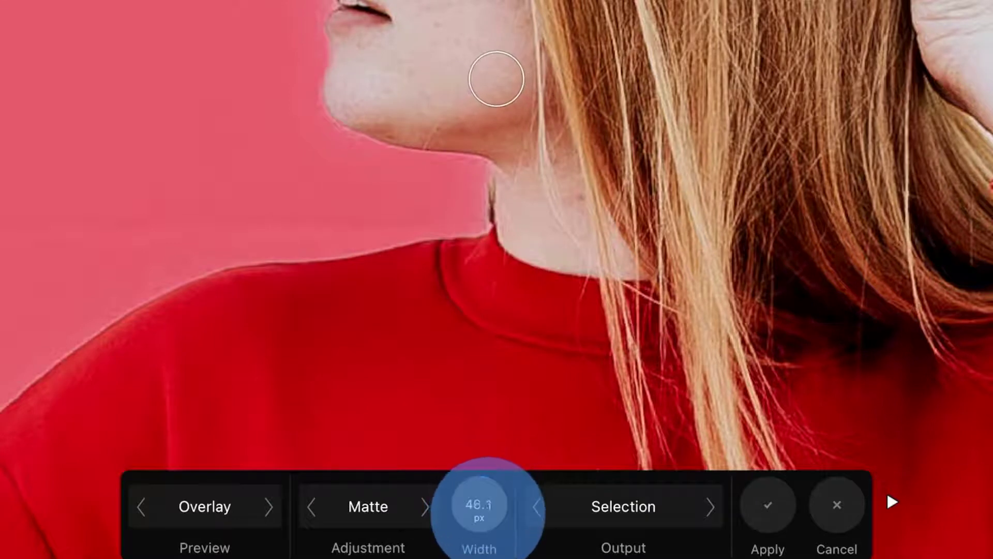
drag(487, 530, 487, 556)
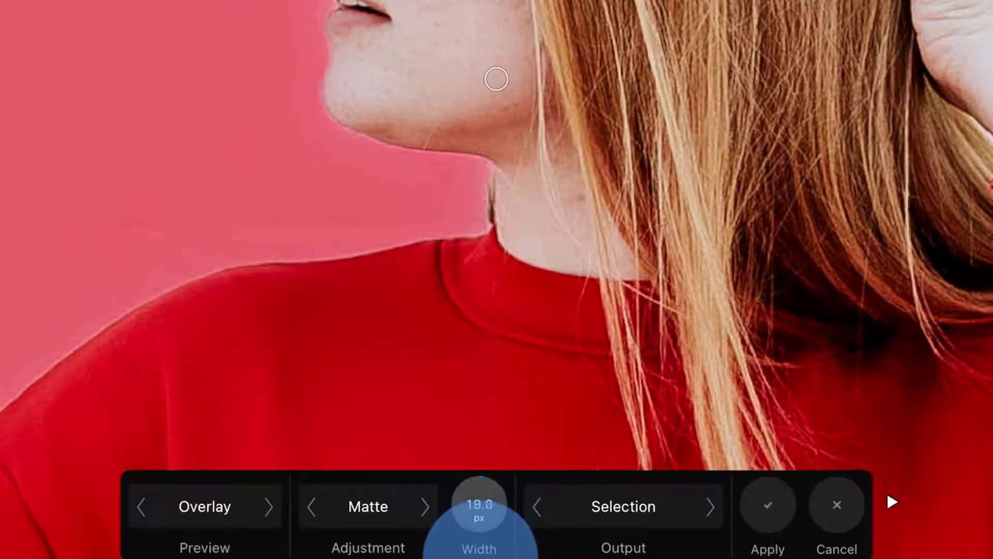
click(892, 502)
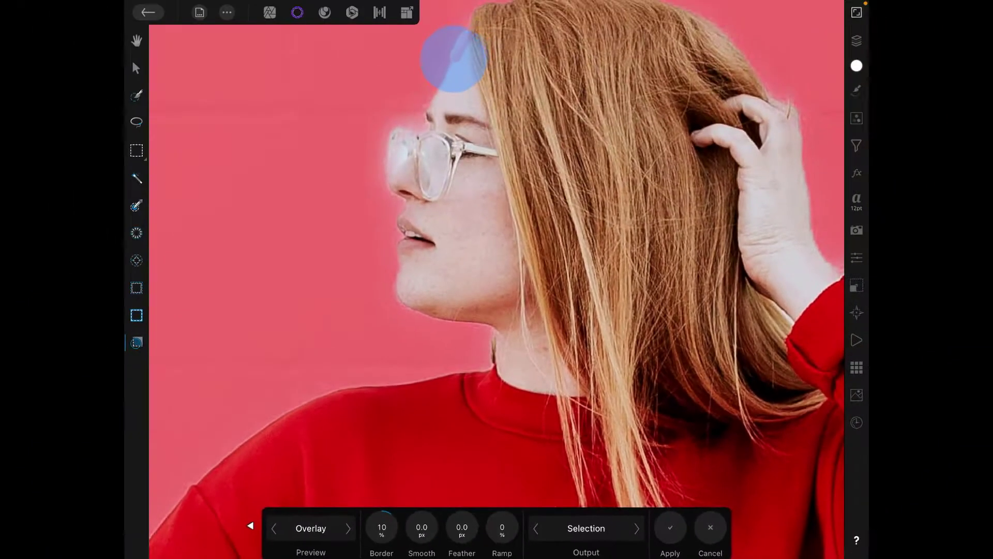
Refine the selection edges at her forehead, glasses and nose.
drag(455, 56, 428, 95)
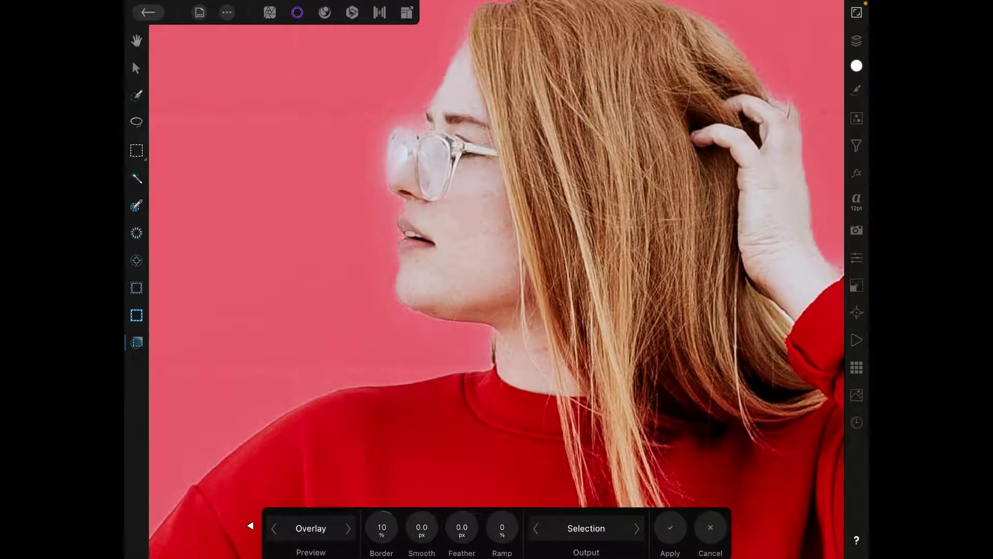
mouse_move(411, 124)
mouse_down()
mouse_move(383, 163)
mouse_move(391, 191)
mouse_up()
drag(396, 197, 423, 215)
drag(399, 122, 423, 117)
scroll(619, 213, down, 3)
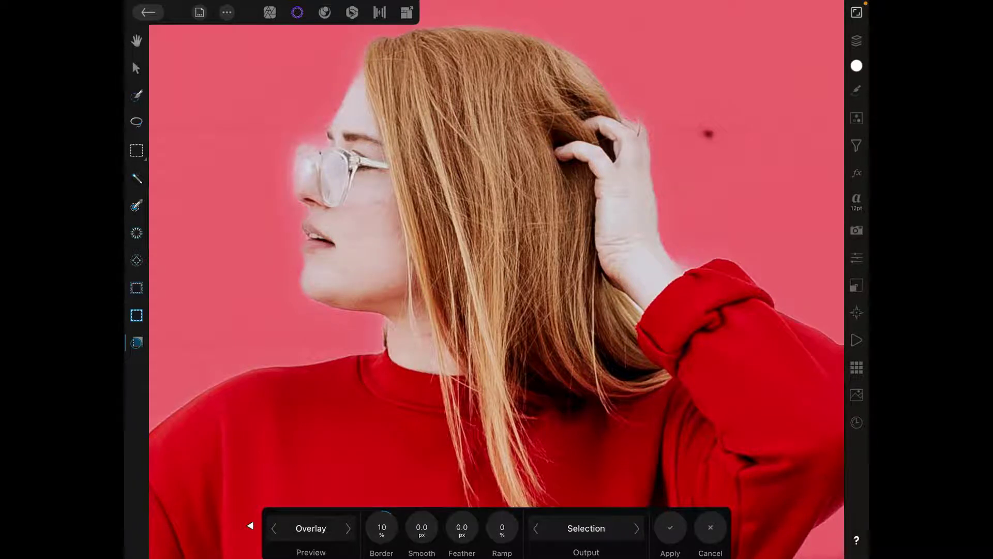
Refine the hair and hand edges beside her raised hand.
mouse_move(625, 111)
mouse_down()
mouse_move(652, 158)
mouse_move(661, 231)
mouse_move(682, 260)
mouse_up()
mouse_move(566, 69)
mouse_down()
mouse_move(599, 63)
mouse_move(632, 84)
mouse_move(629, 127)
mouse_up()
drag(644, 111, 608, 150)
drag(667, 256, 683, 277)
Frame the whole sweatshirt and lower the refine border to 2%.
drag(553, 171, 660, 85)
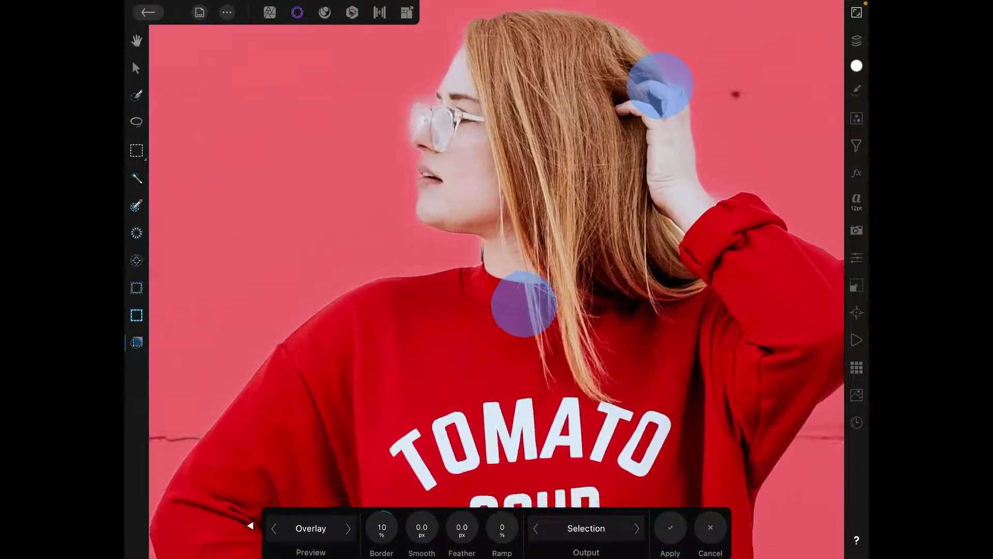
drag(523, 304, 539, 211)
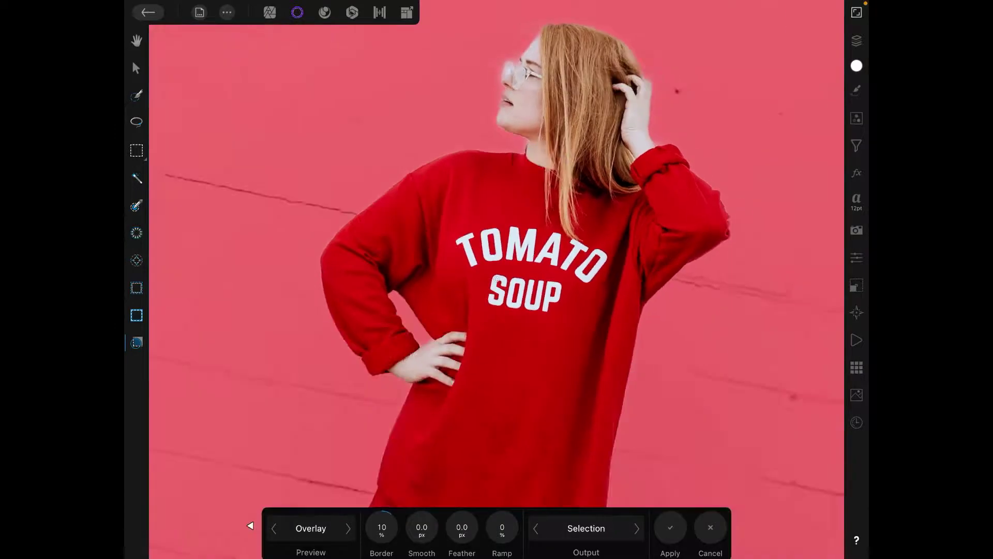
drag(538, 355, 553, 397)
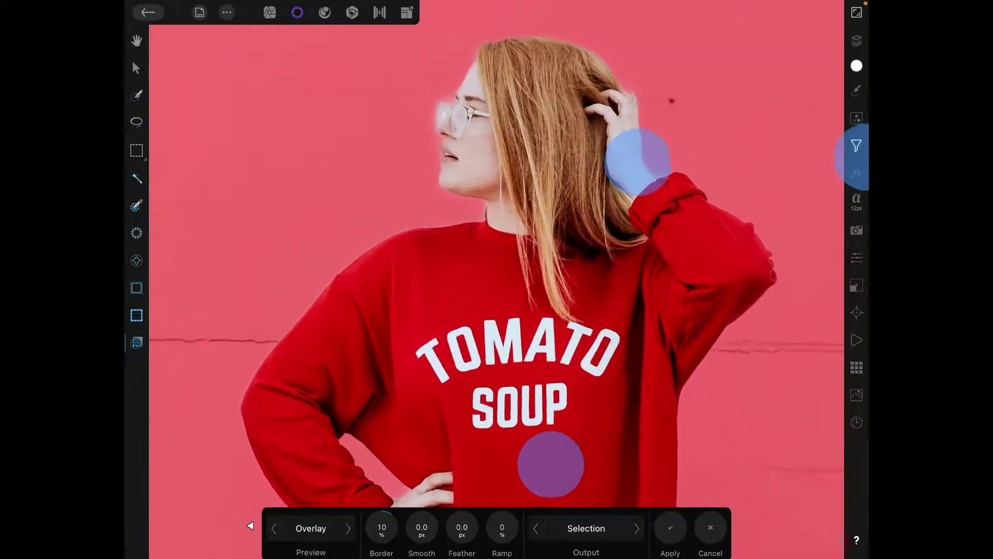
click(856, 144)
drag(614, 189, 621, 194)
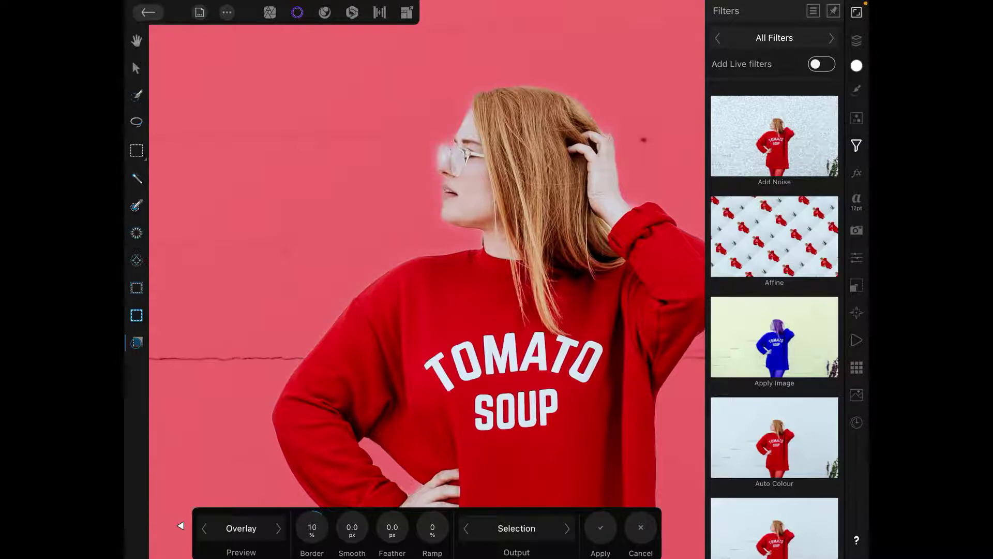
click(857, 146)
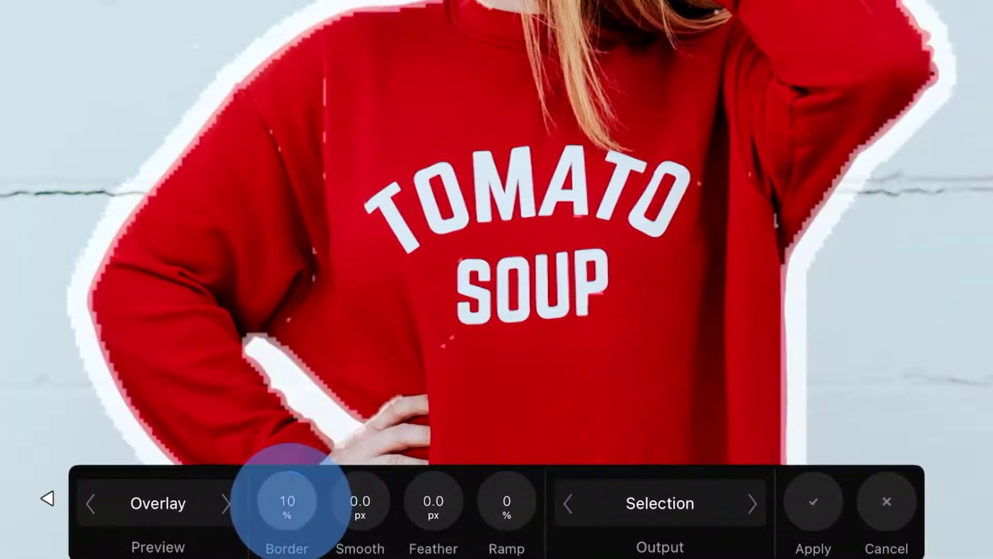
drag(293, 498, 279, 523)
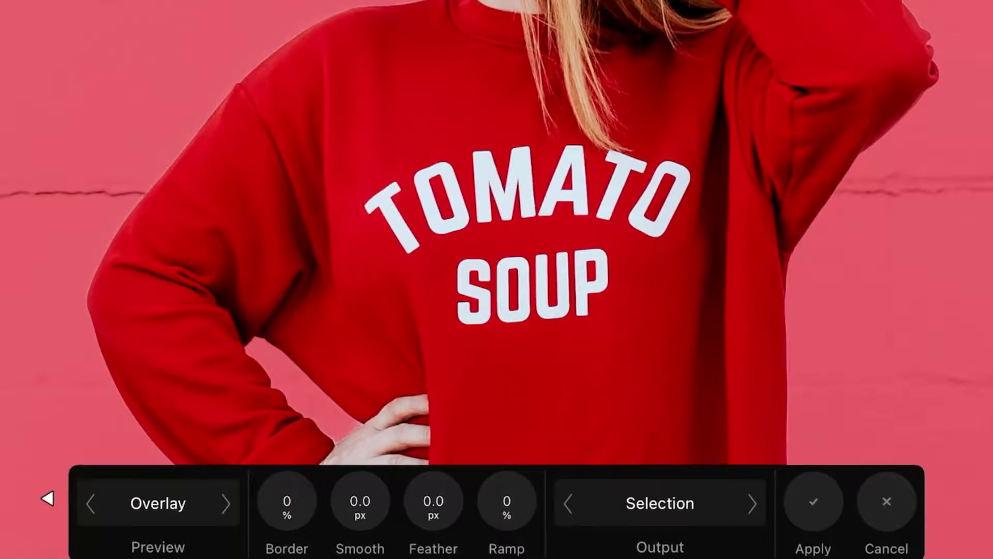
Smooth the refined selection by 5 px and set its output to a New layer.
drag(393, 21, 504, 240)
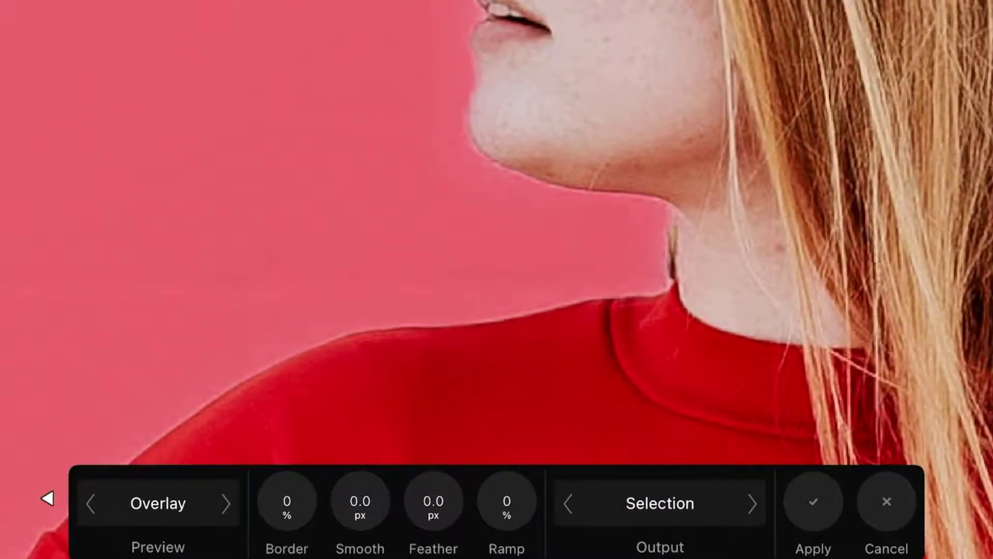
click(360, 501)
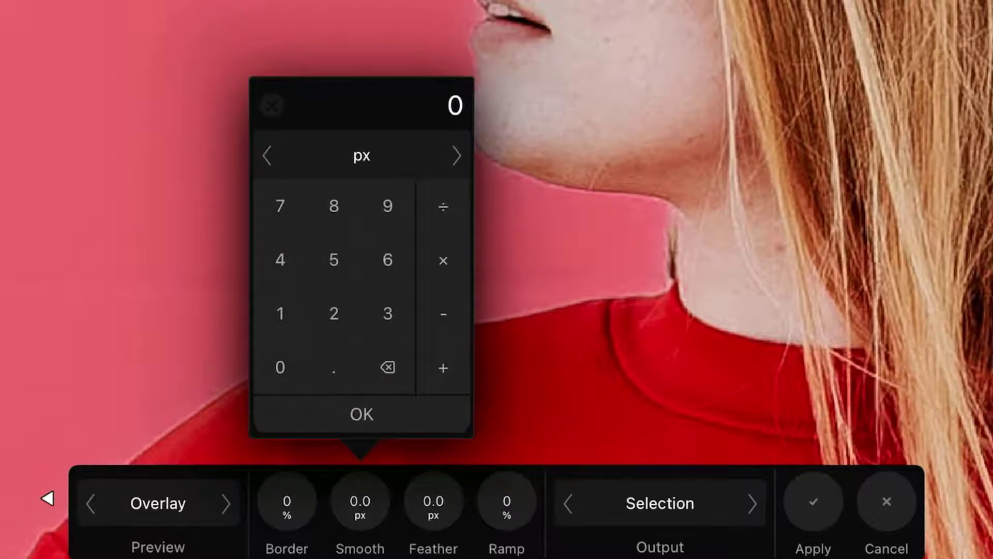
text(5)
key(Return)
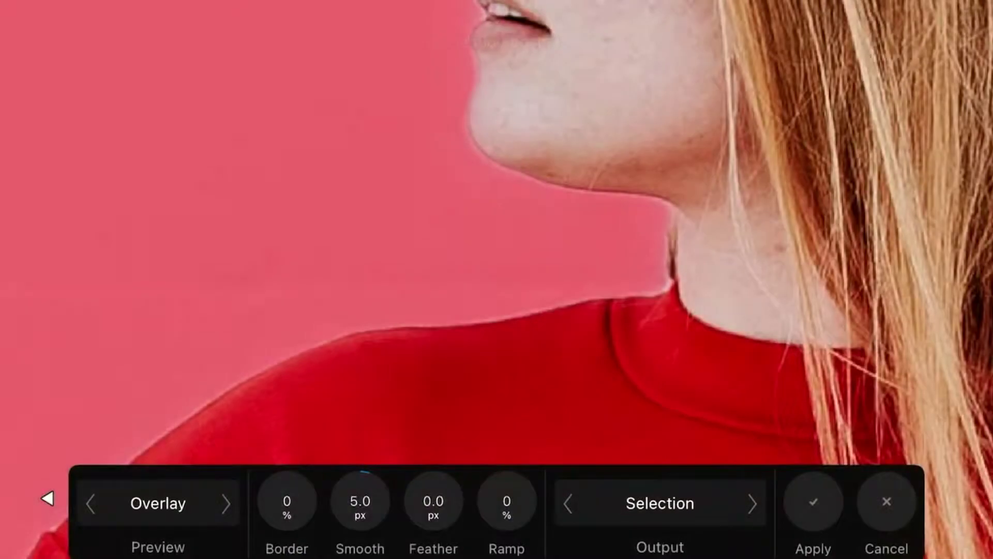
click(660, 504)
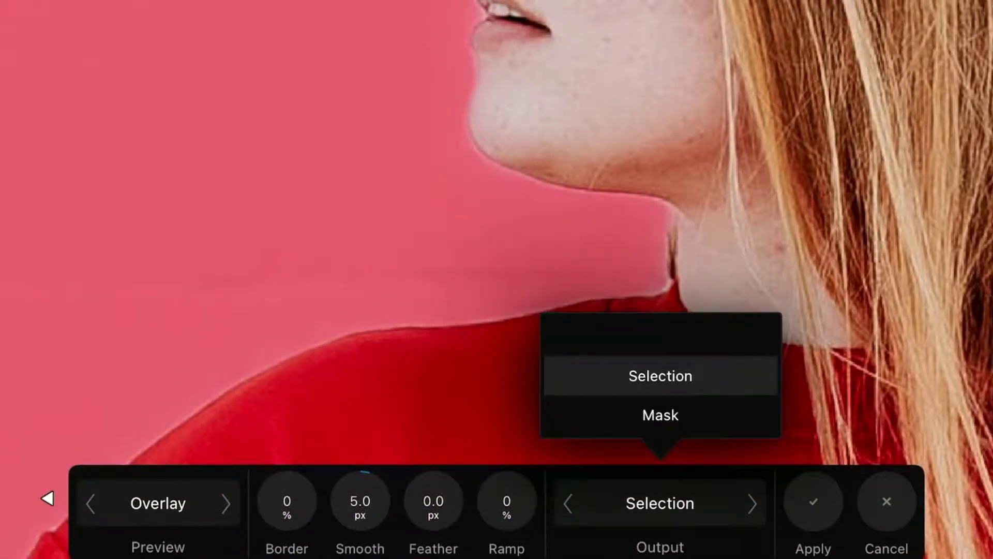
mouse_move(722, 395)
mouse_down()
mouse_move(736, 280)
mouse_move(727, 311)
mouse_up()
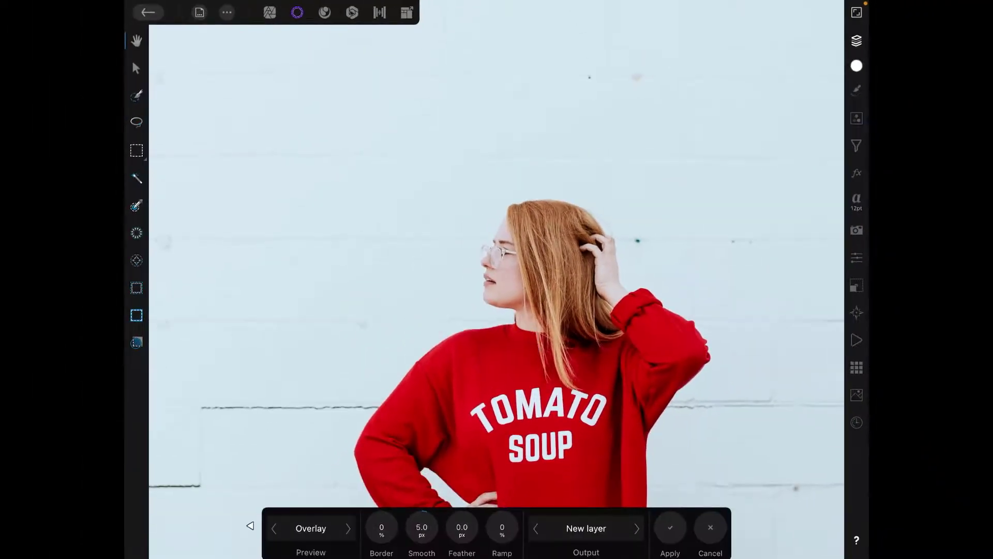
Hide the Background layer, show the Pixel cut-out, and return to the Photo persona's Move Tool.
click(863, 13)
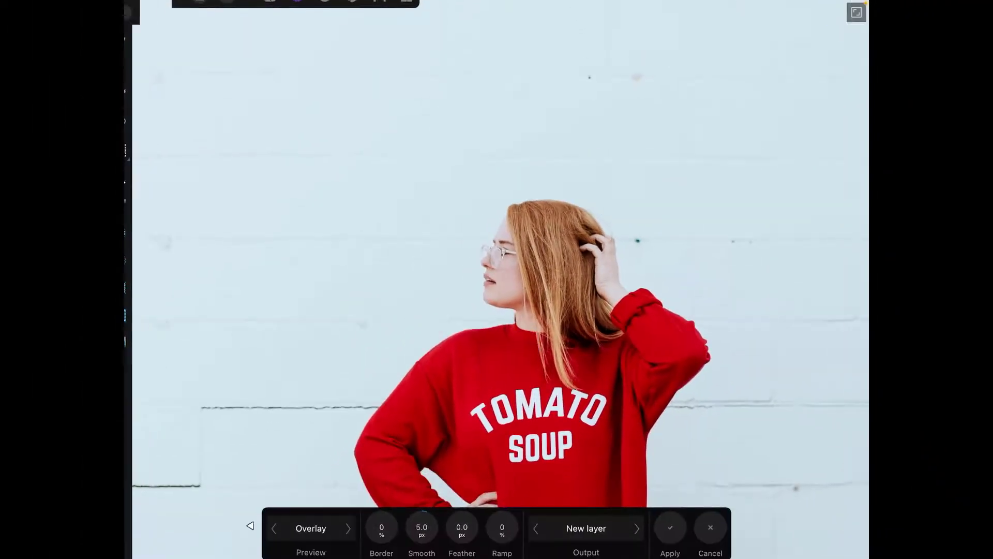
scroll(592, 213, down, 3)
scroll(592, 214, down, 2)
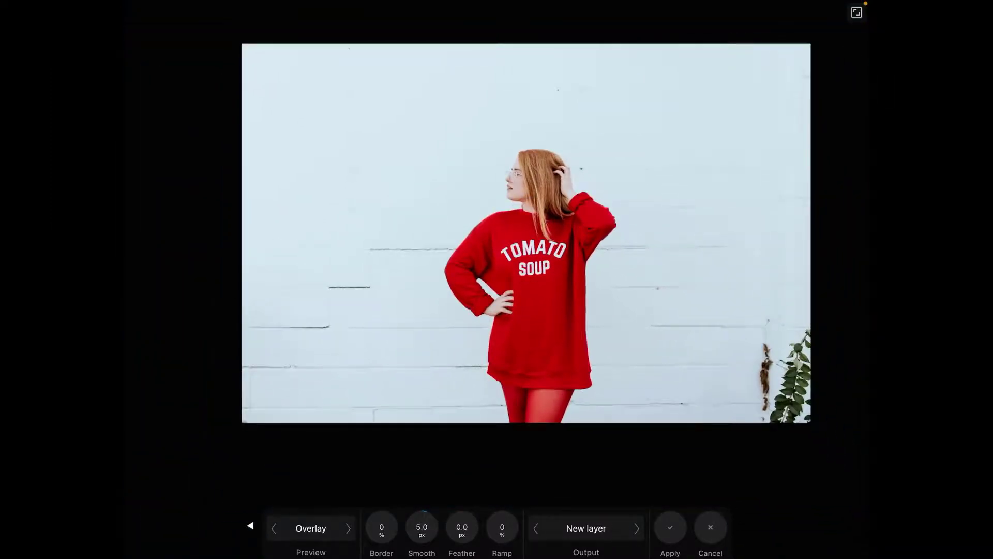
click(857, 12)
click(857, 40)
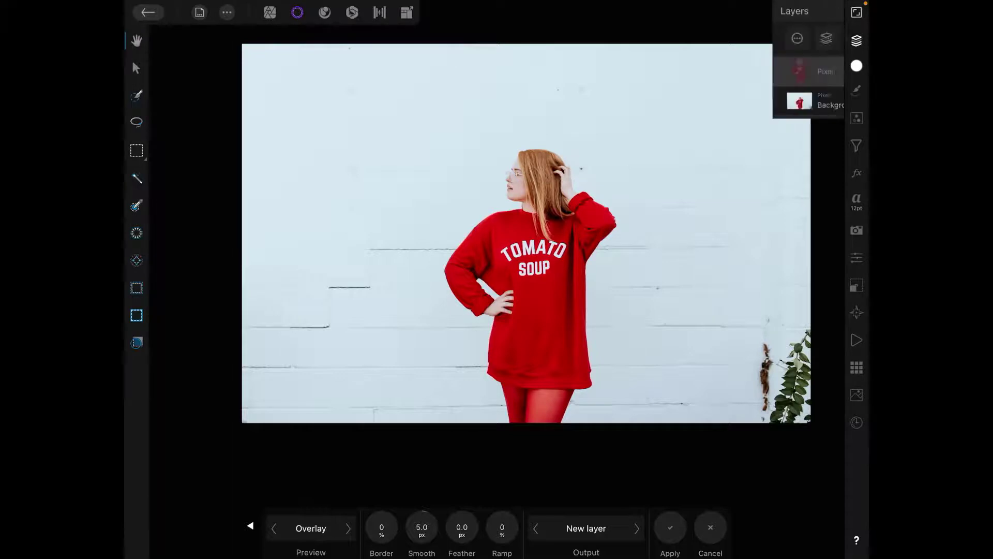
click(831, 101)
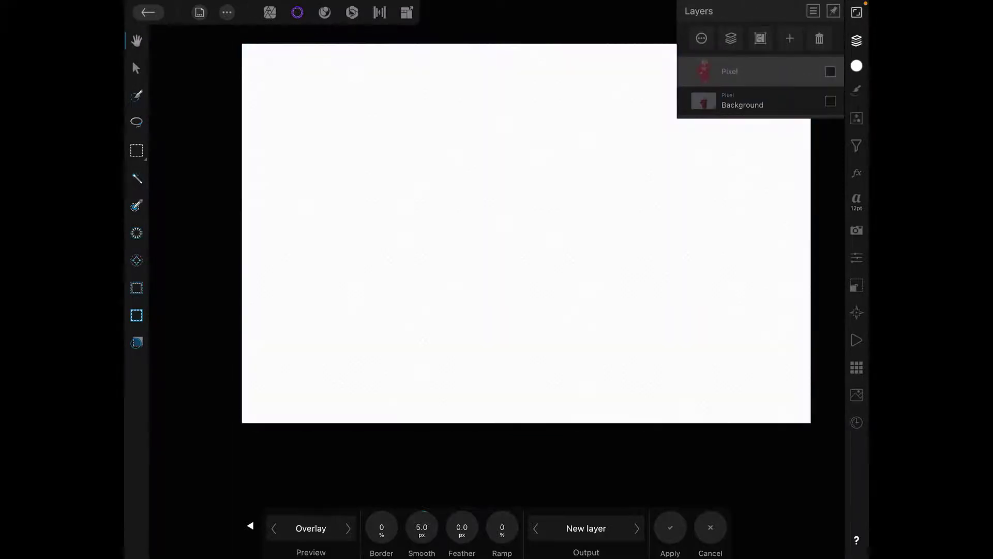
click(831, 71)
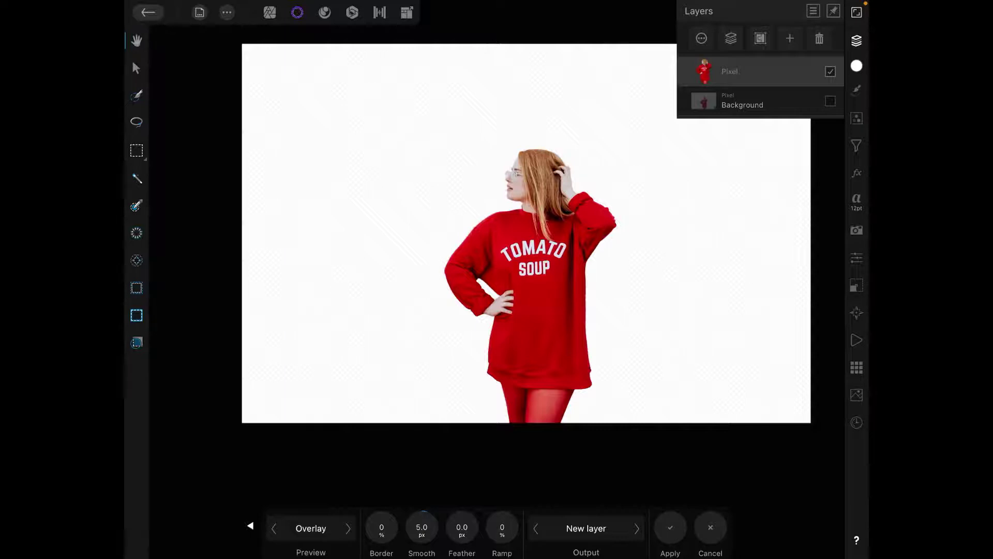
click(269, 11)
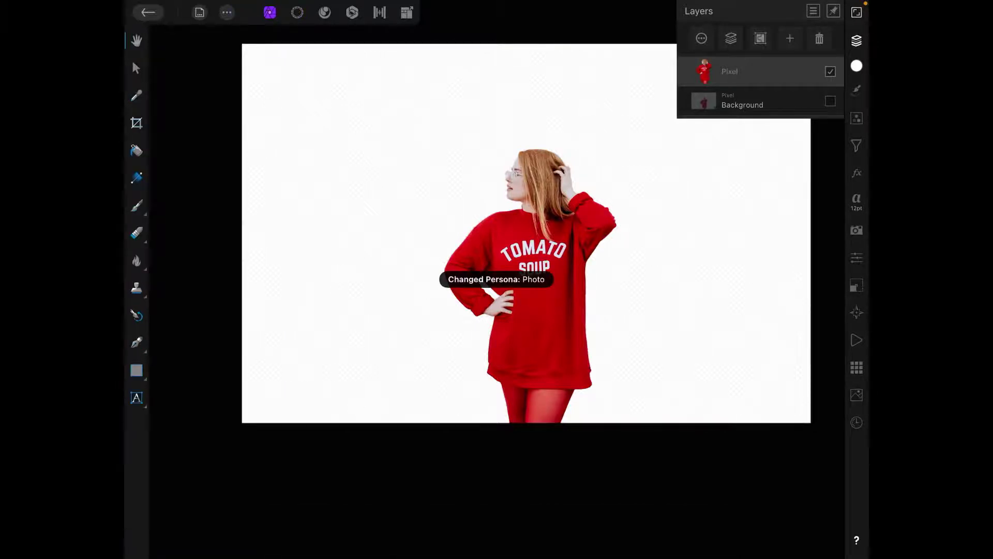
click(136, 67)
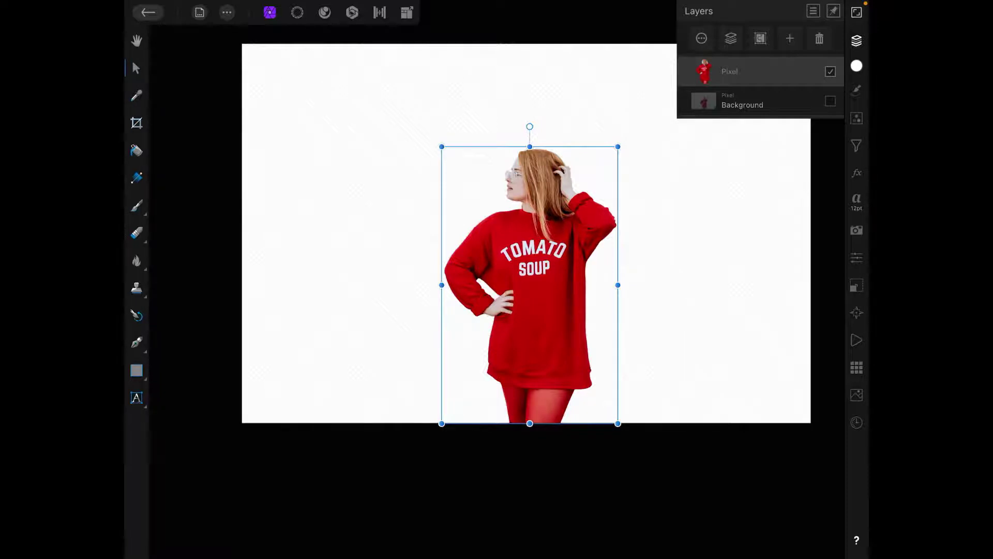
Search Pexels stock for 'ROOM' and drag the white striped-shadow wall photo onto the canvas.
click(857, 395)
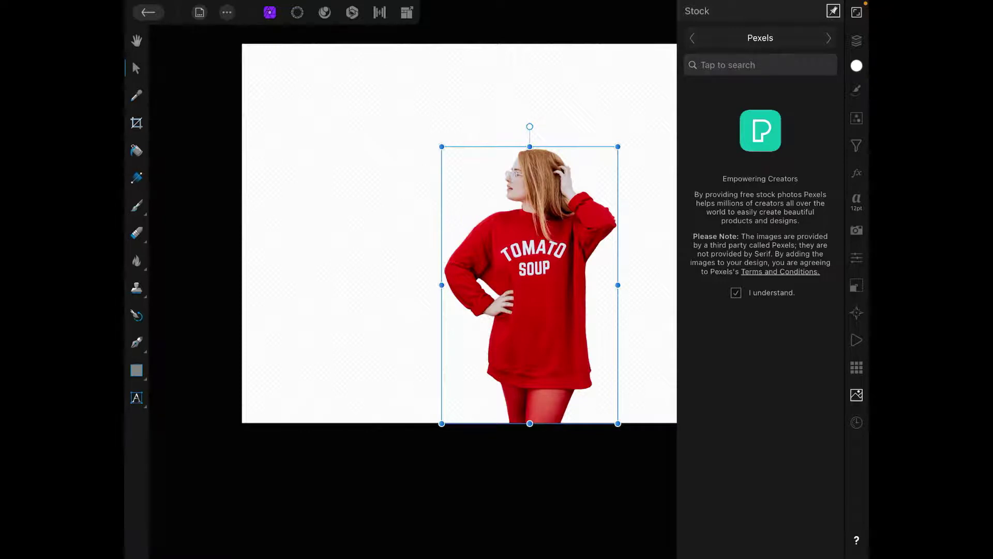
drag(716, 68, 791, 63)
text(ROOM)
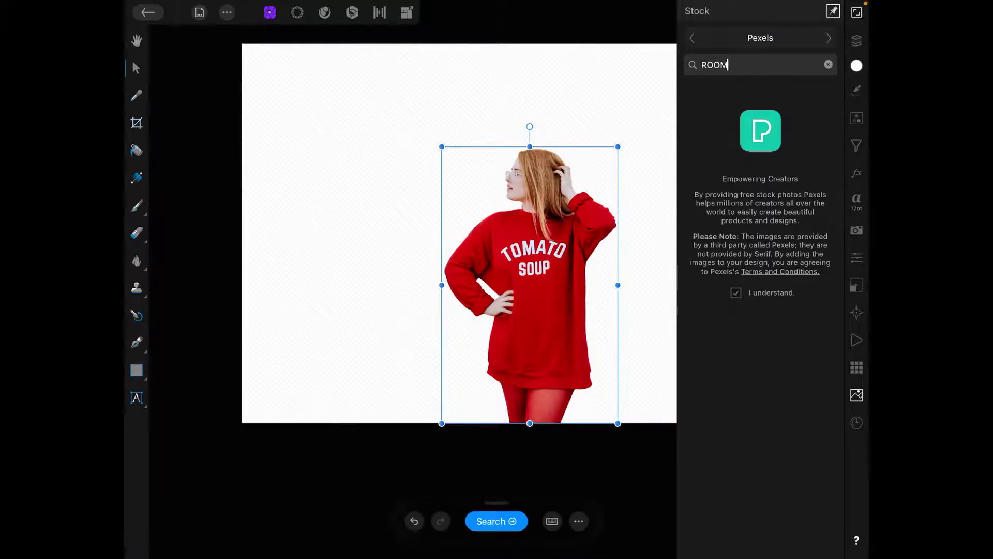
click(497, 521)
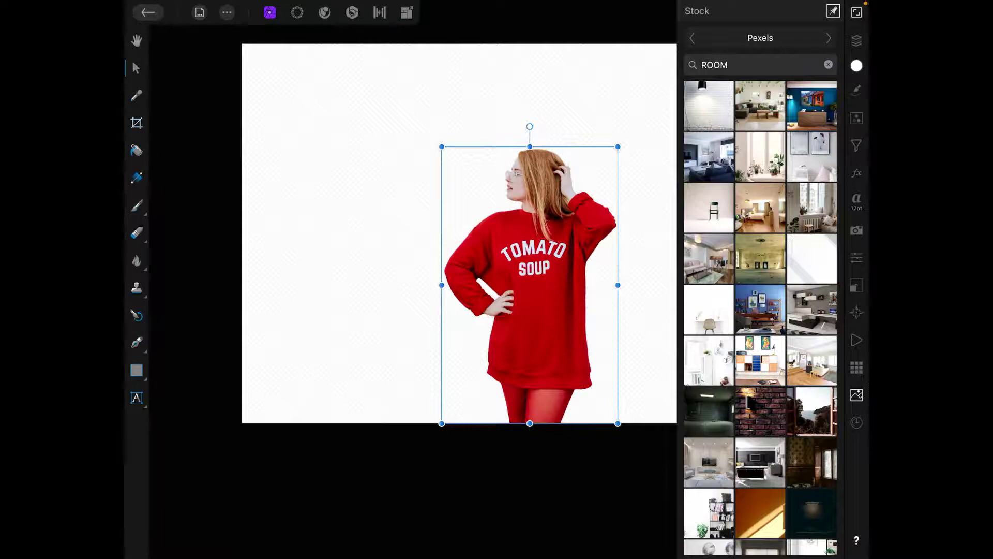
click(811, 259)
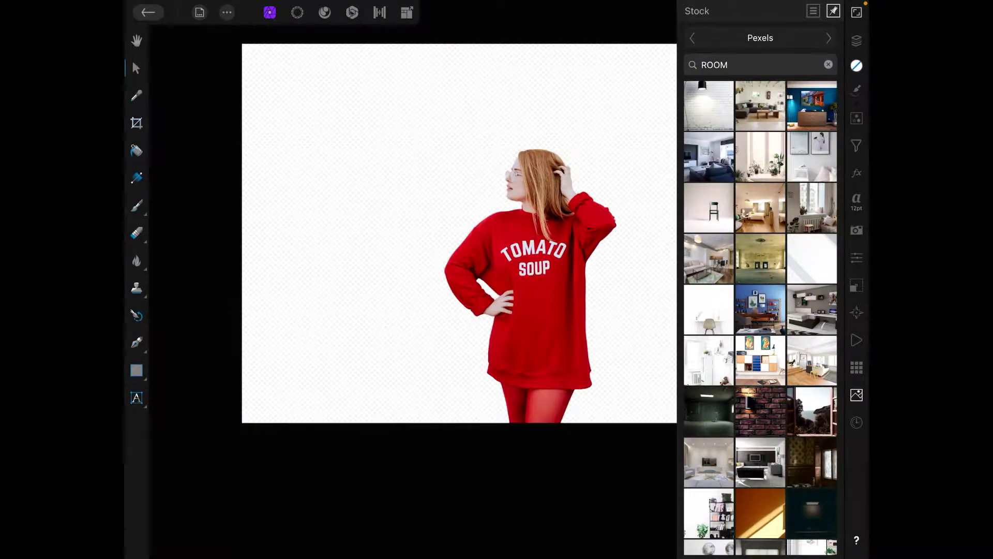
drag(812, 257, 605, 158)
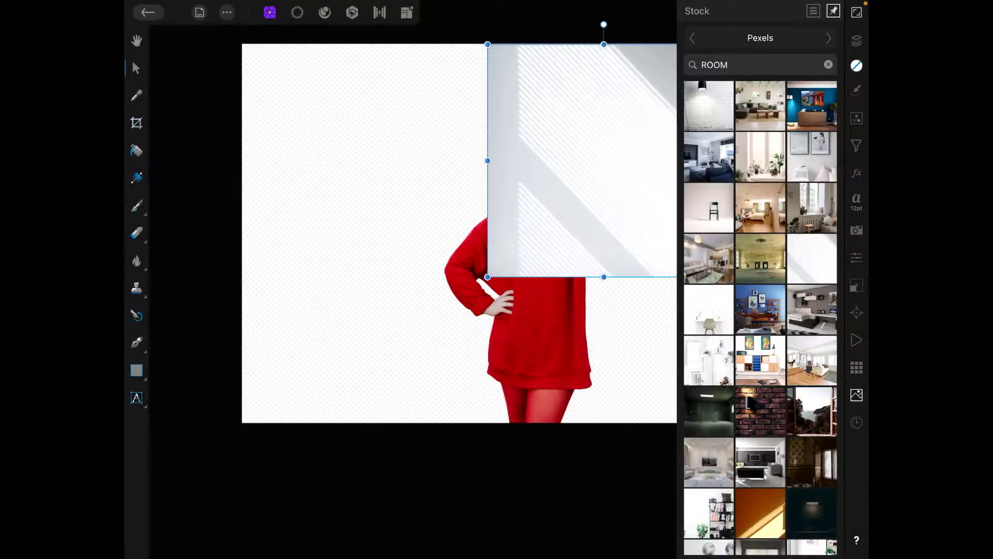
click(856, 41)
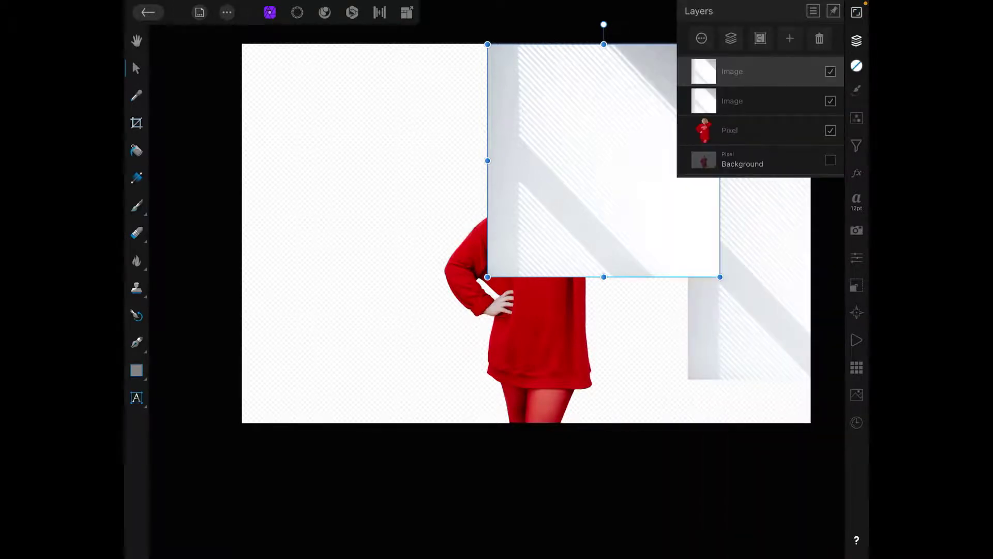
Delete the extra wall Image layer, centre the other, and move it below the Pixel cut-out.
key(Delete)
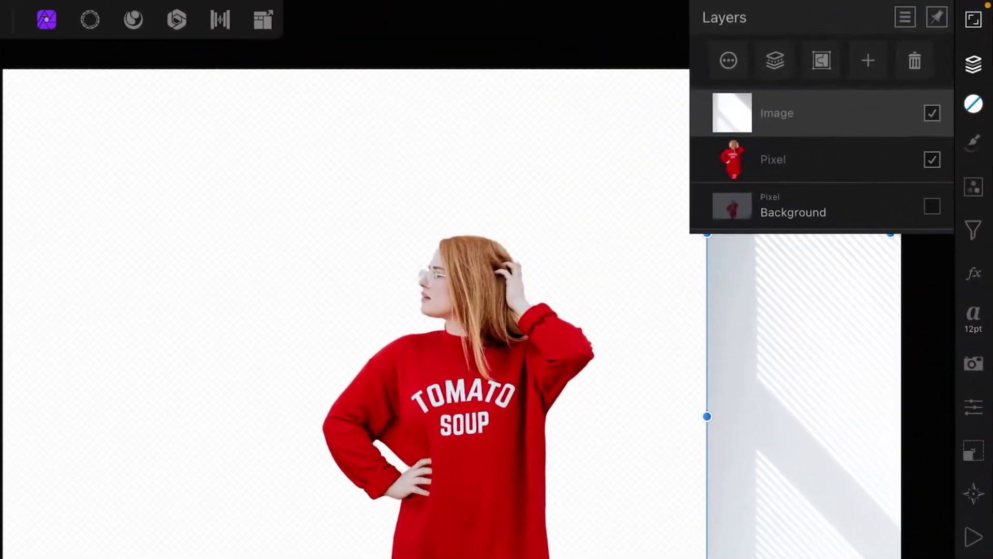
mouse_move(804, 432)
mouse_down()
mouse_move(710, 377)
mouse_move(515, 350)
mouse_move(404, 413)
mouse_up()
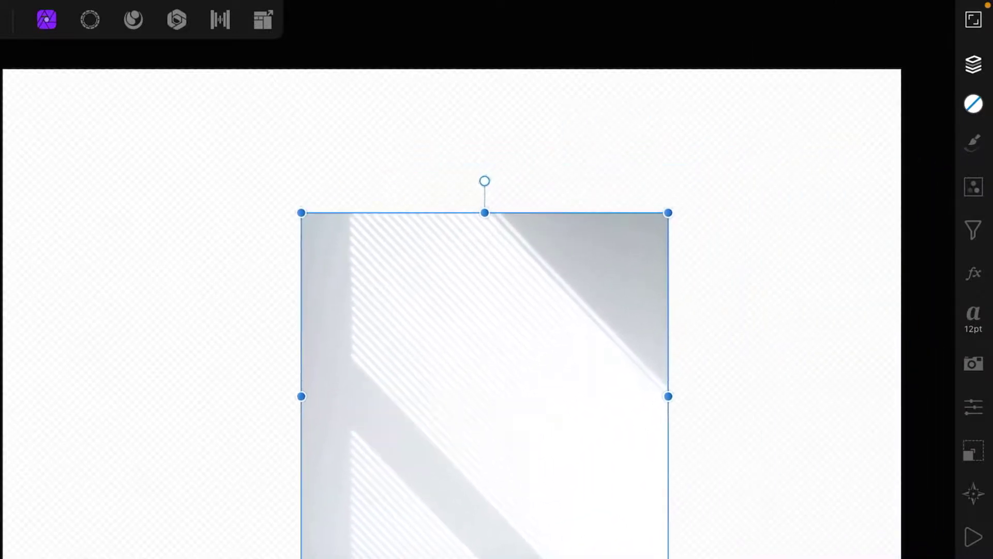
click(973, 65)
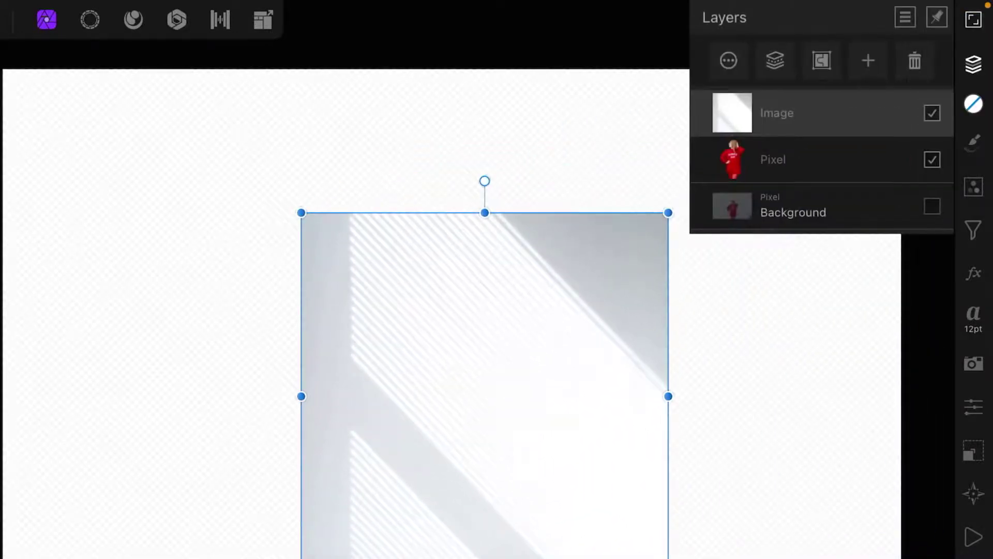
drag(843, 122, 839, 168)
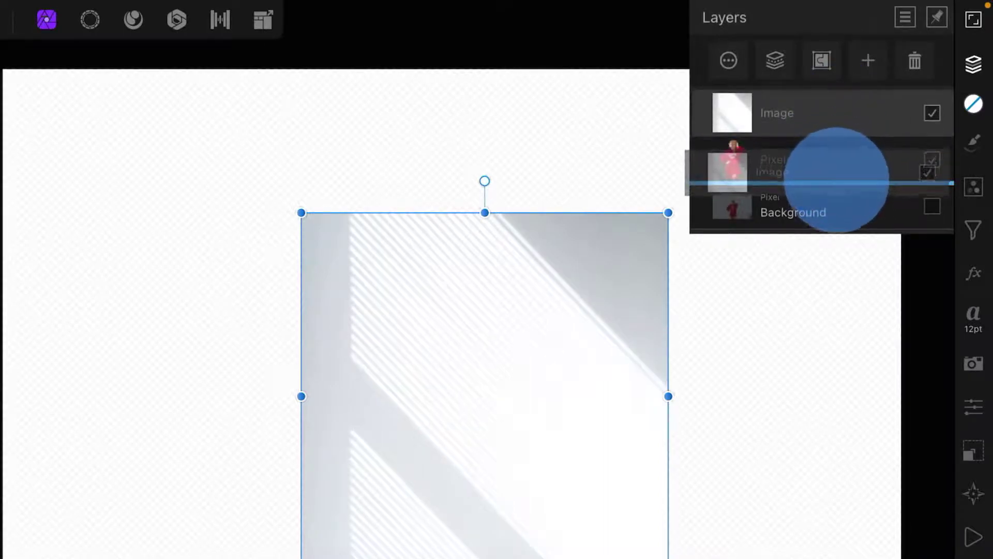
drag(839, 167, 839, 168)
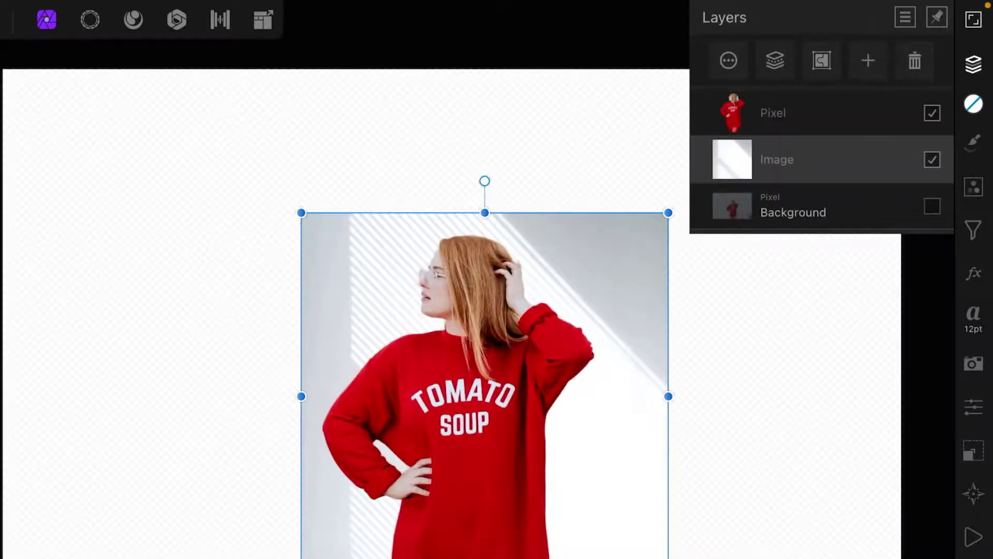
Drag the wall photo's corner handles outward until it fills the full canvas height.
click(594, 99)
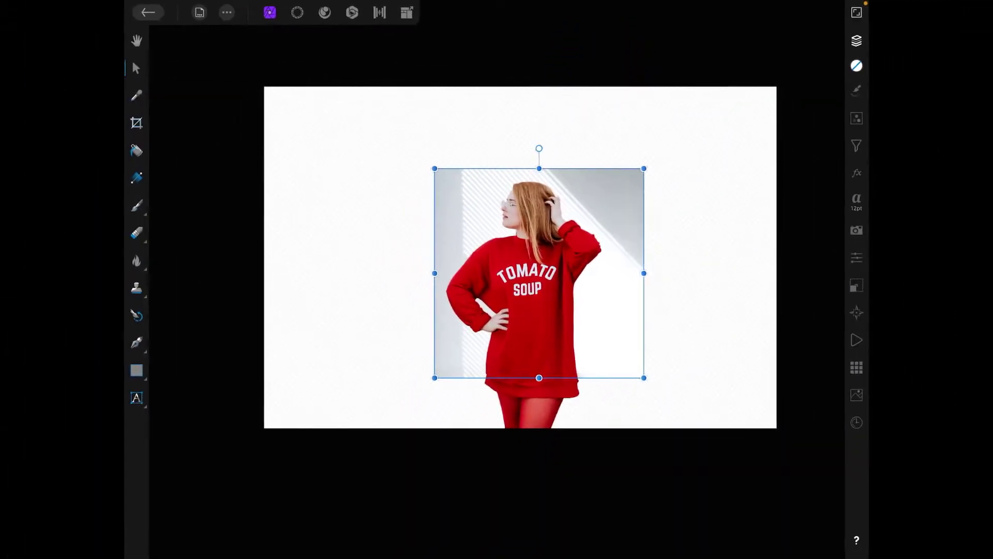
drag(434, 168, 353, 86)
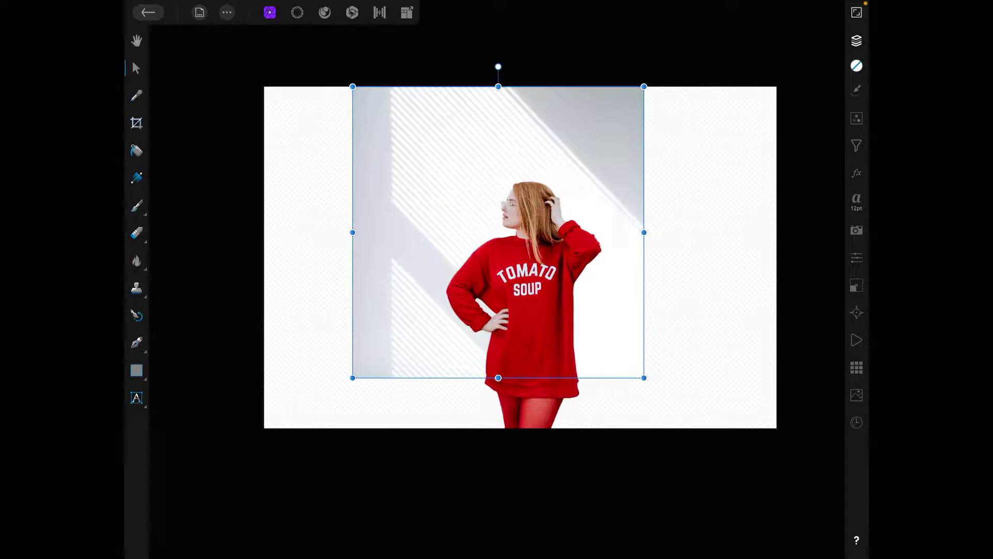
drag(644, 378, 695, 428)
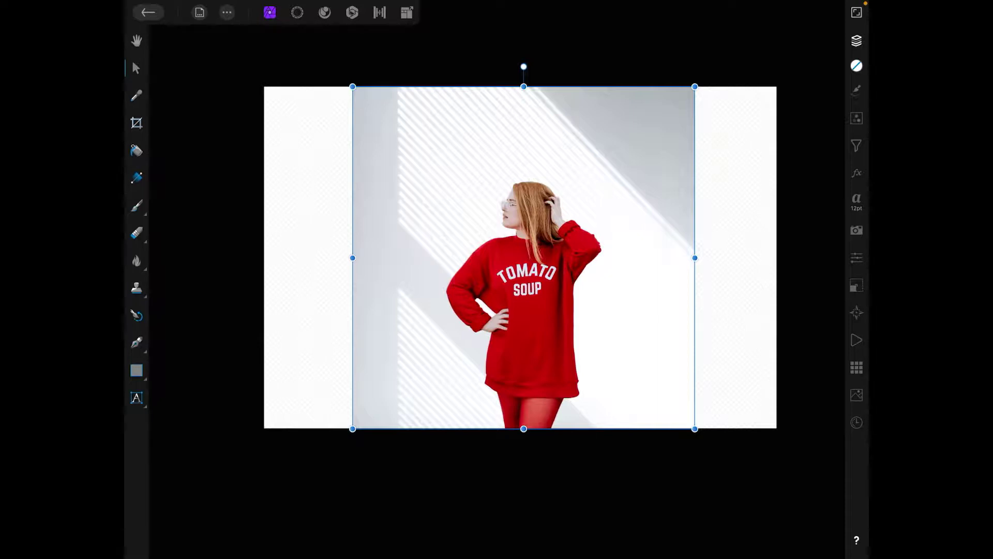
drag(352, 428, 346, 431)
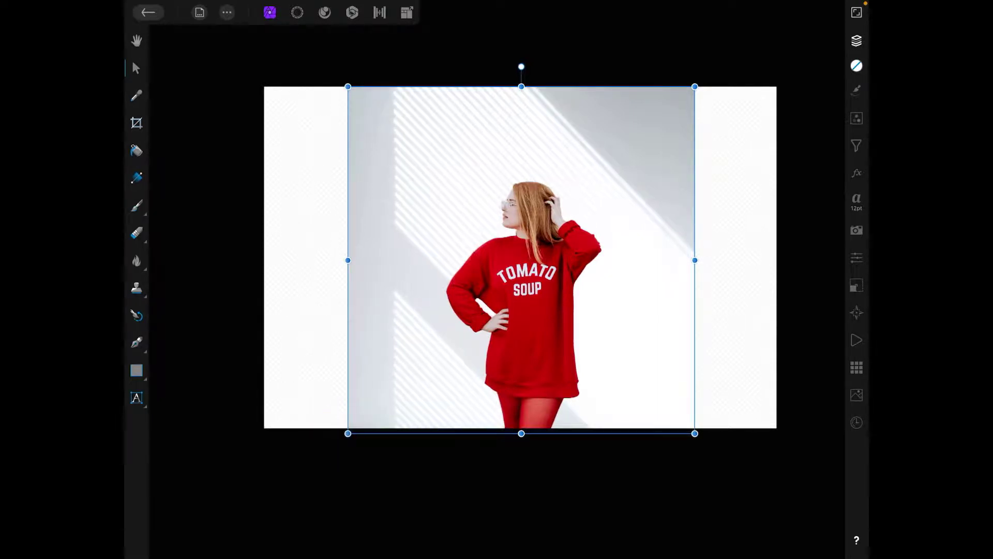
drag(630, 296, 631, 296)
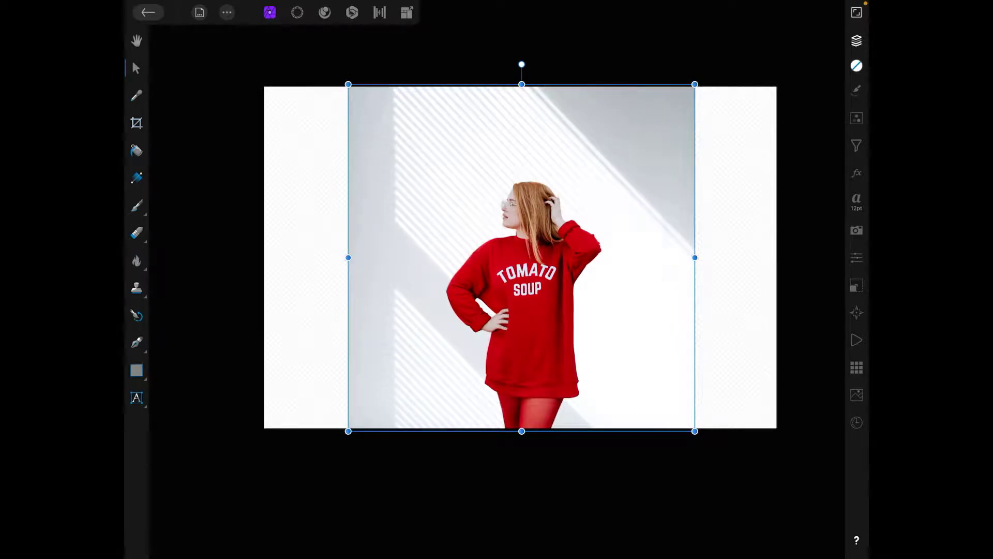
click(857, 41)
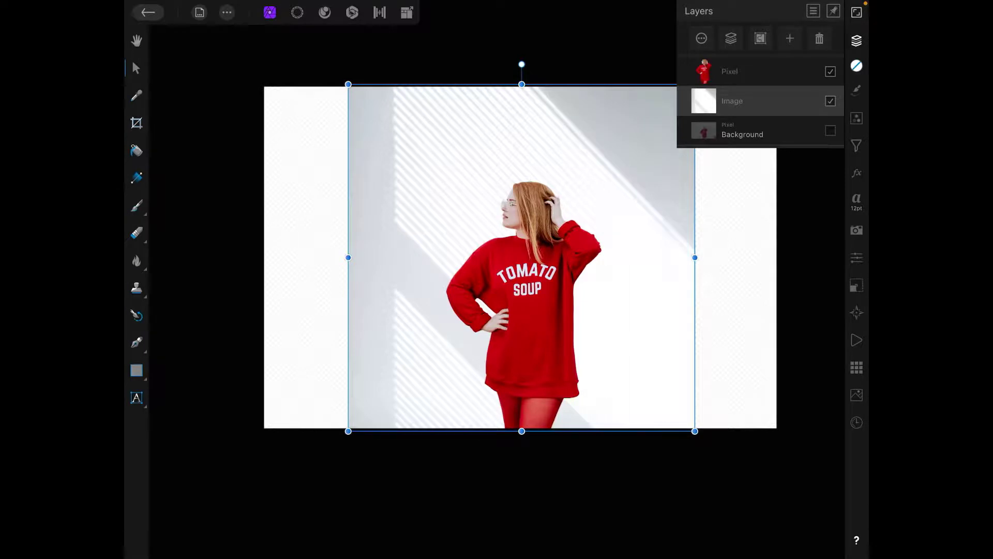
click(857, 40)
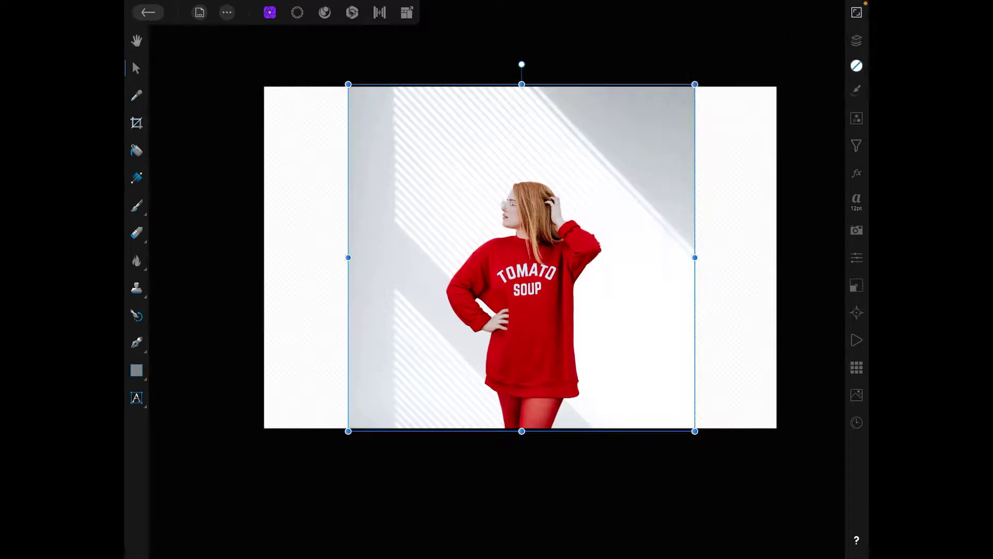
click(136, 123)
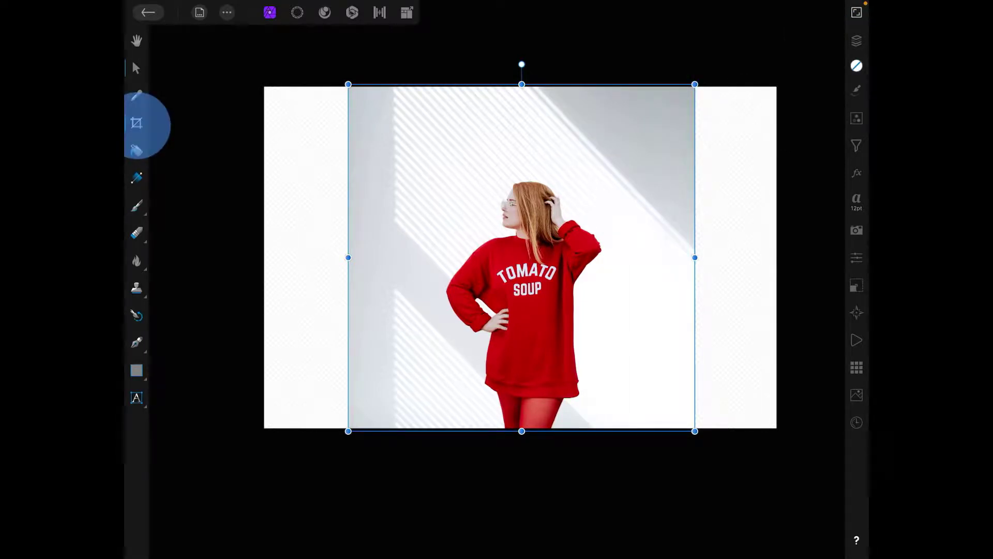
Crop the canvas square by aligning its left and right edges to the wall photo.
drag(263, 259, 338, 263)
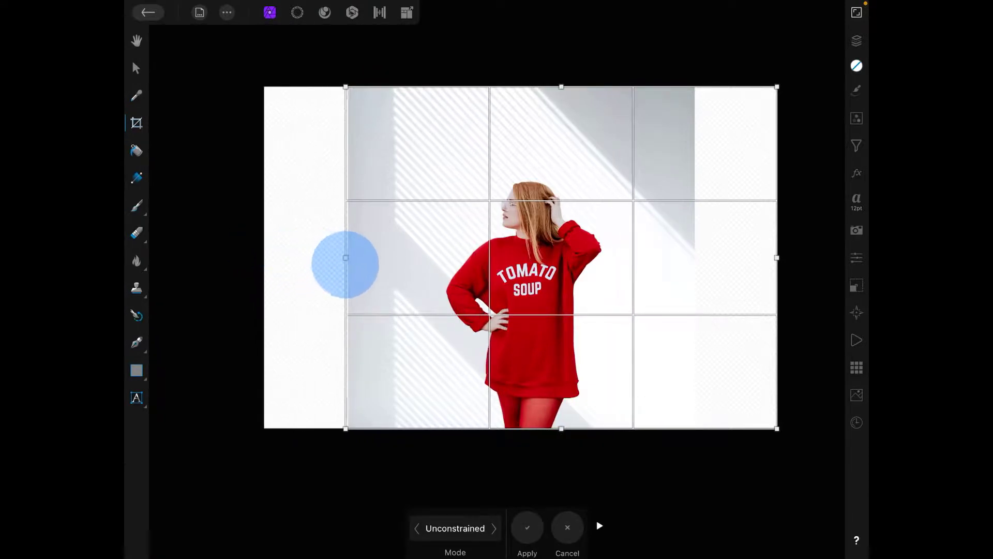
drag(338, 264, 349, 263)
drag(777, 259, 692, 271)
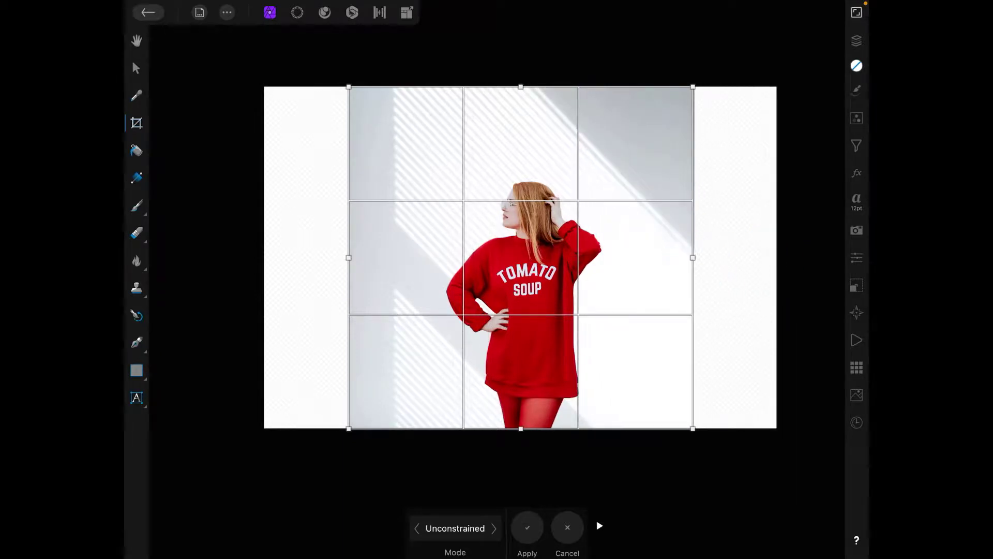
key(Return)
scroll(645, 287, down, 5)
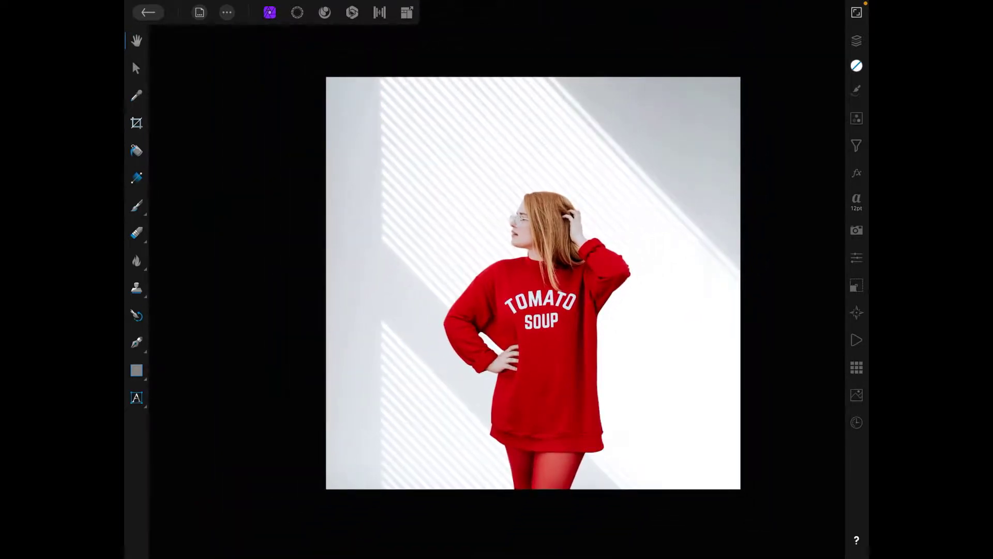
click(857, 41)
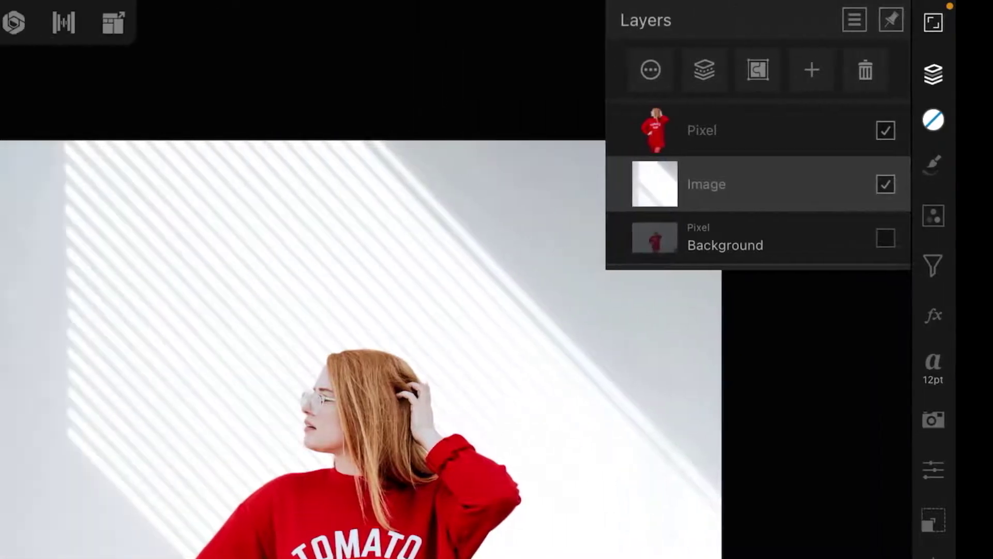
Duplicate the wall Image layer and drag the copy to the top of the layer stack.
click(187, 22)
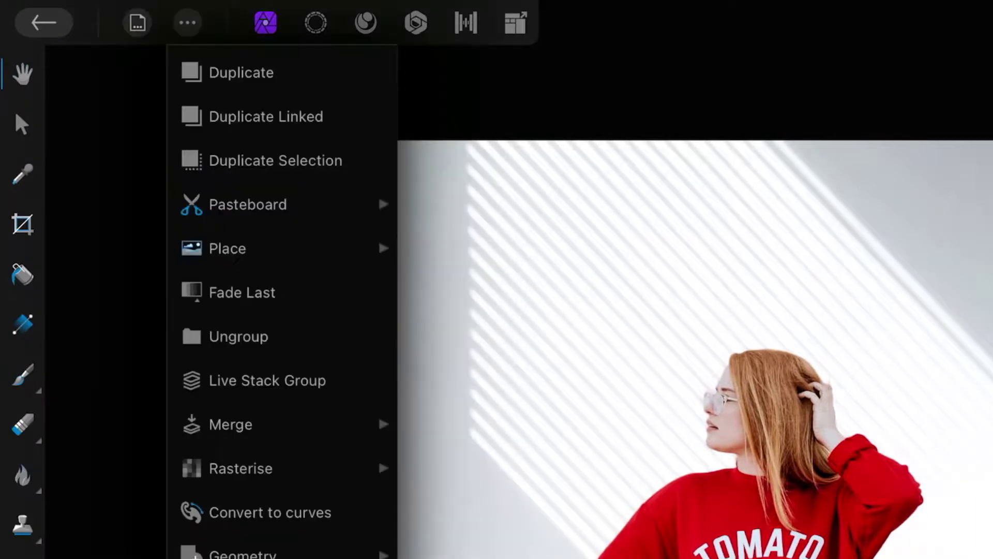
click(331, 160)
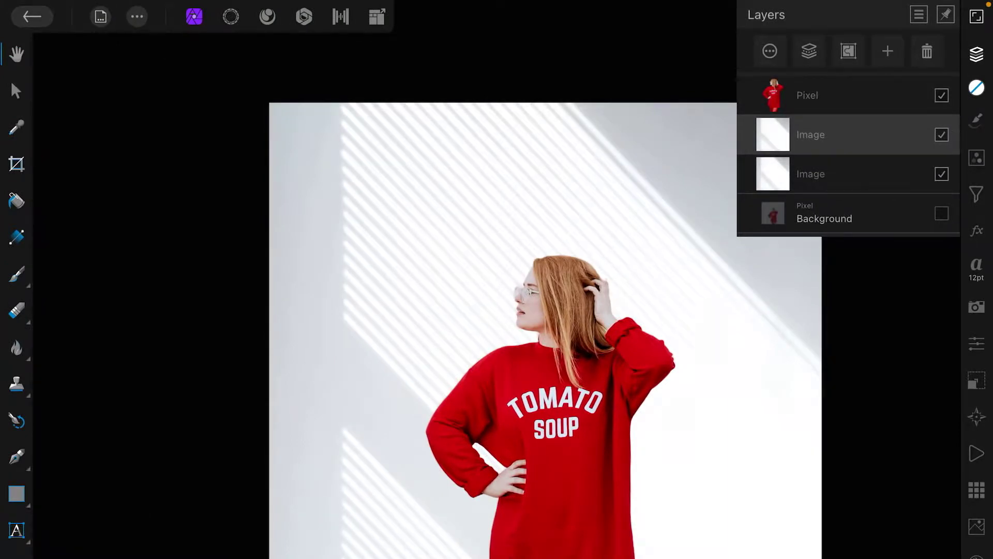
drag(871, 133, 876, 78)
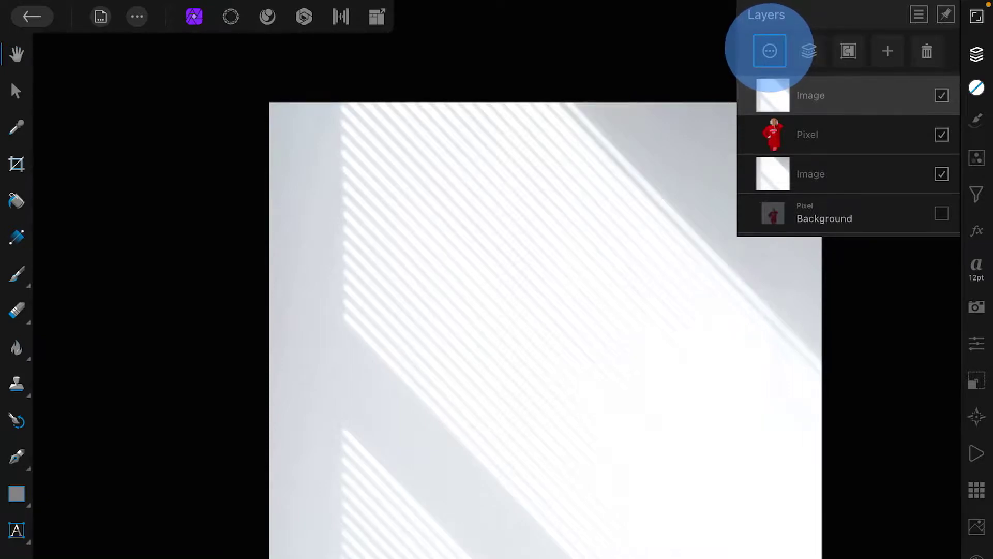
Set the top wall-photo copy to Multiply blend mode at 76% opacity.
click(770, 51)
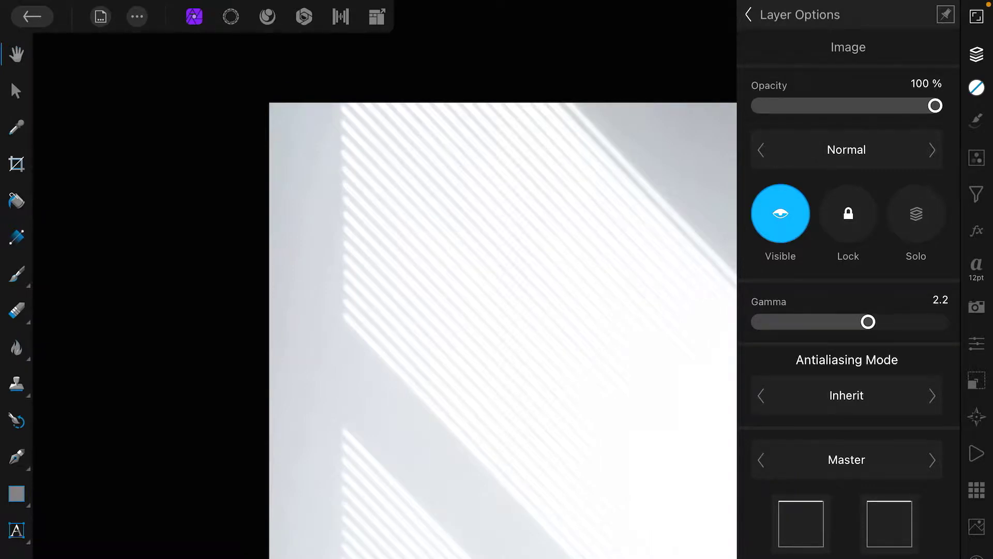
click(859, 150)
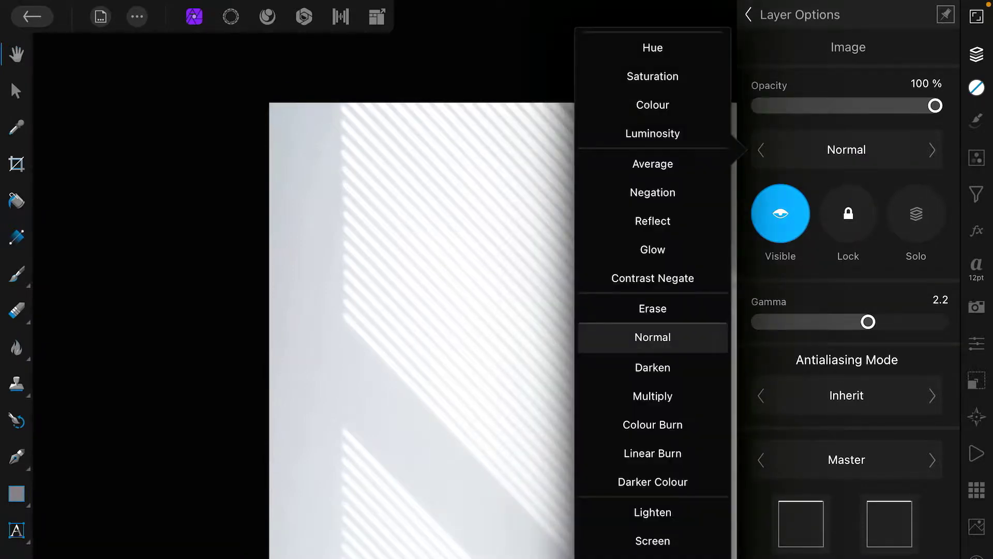
click(653, 396)
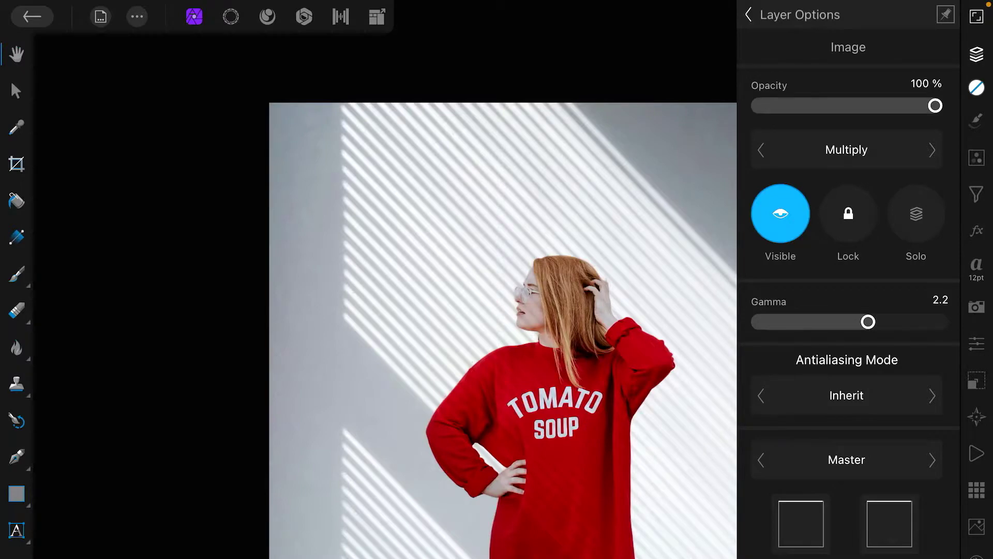
scroll(637, 383, up, 3)
scroll(631, 362, up, 3)
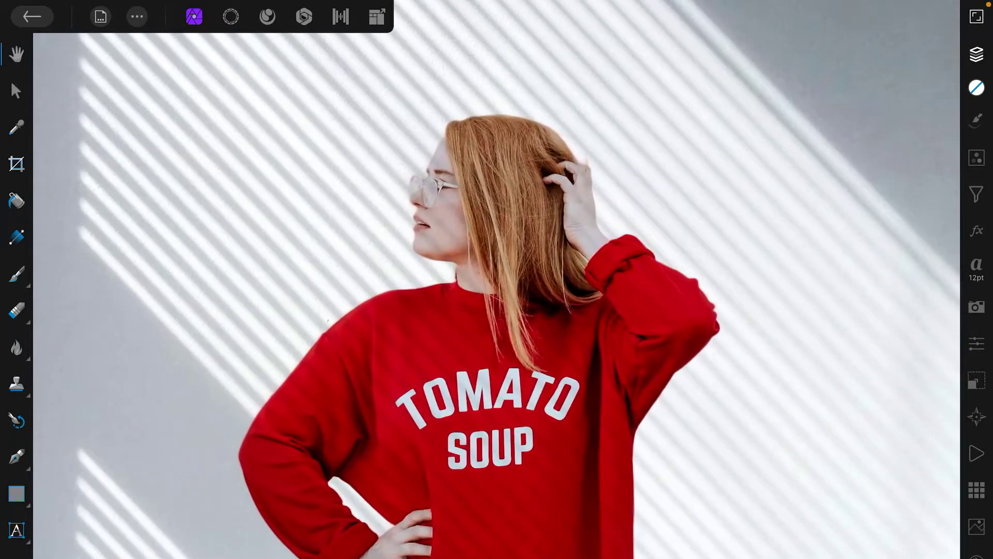
click(977, 53)
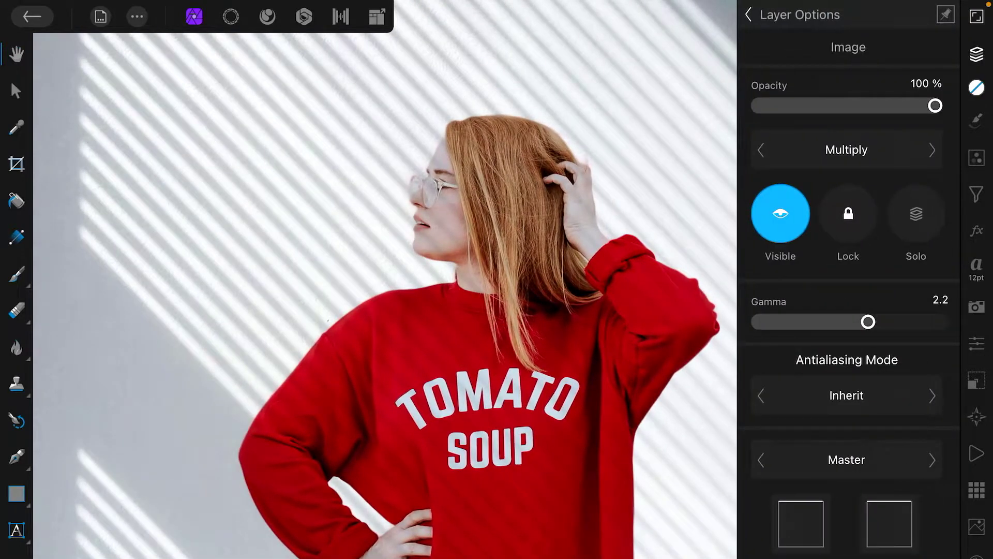
drag(936, 106, 893, 106)
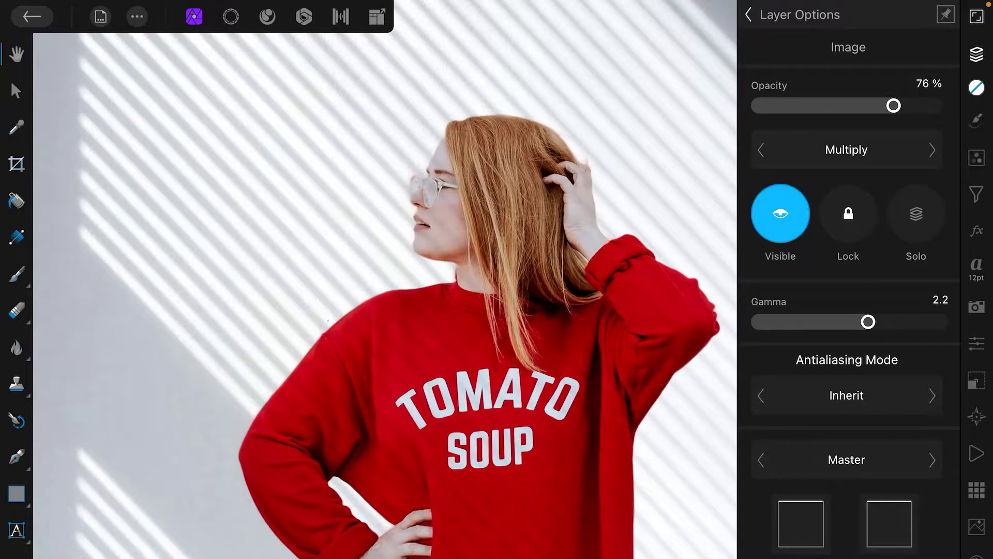
click(749, 14)
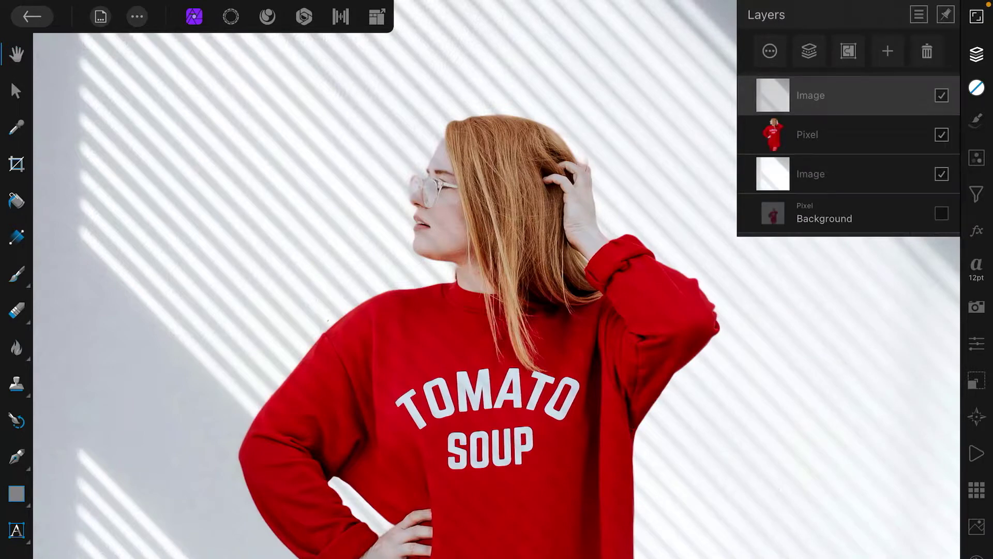
Apply a Gaussian Blur from the Blurs filter category to the shadow overlay layer.
click(978, 199)
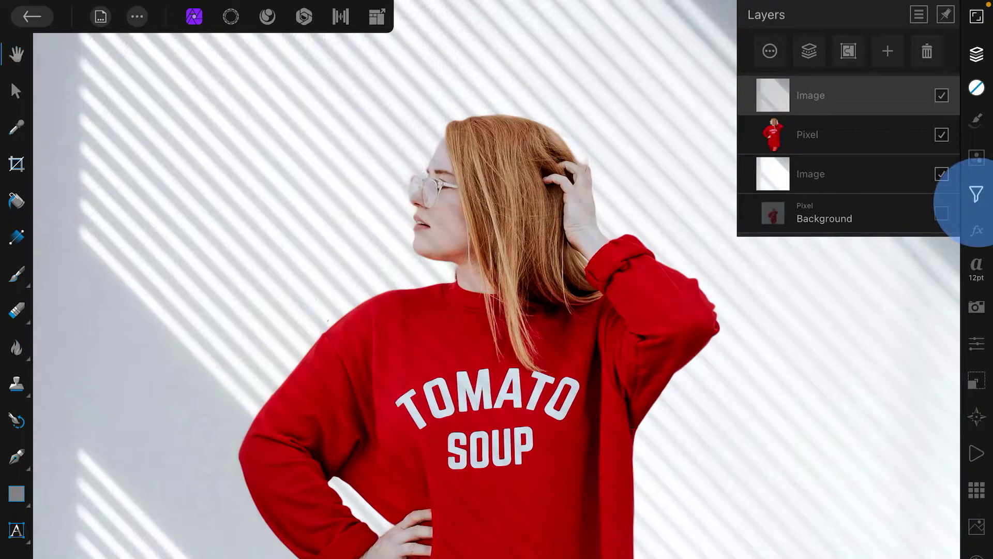
click(976, 195)
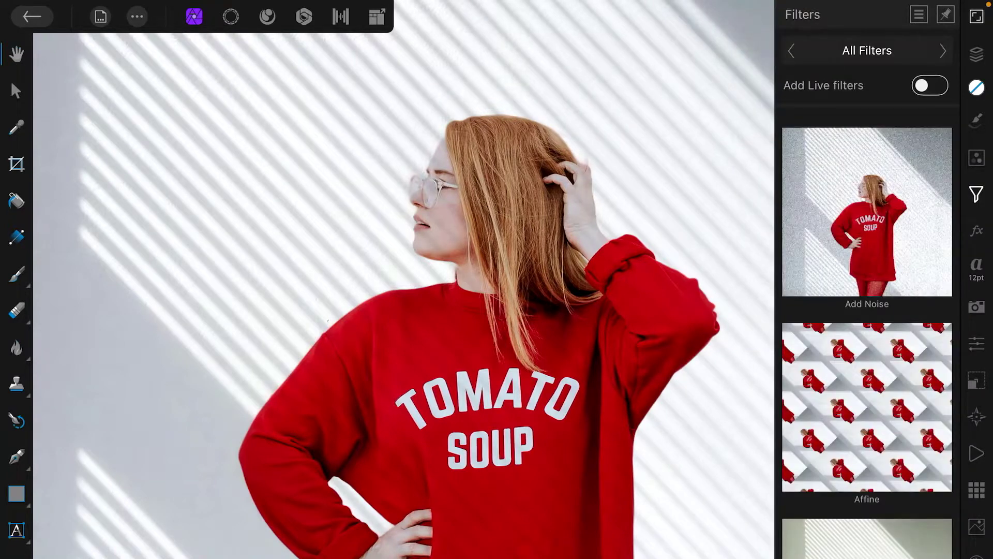
click(867, 51)
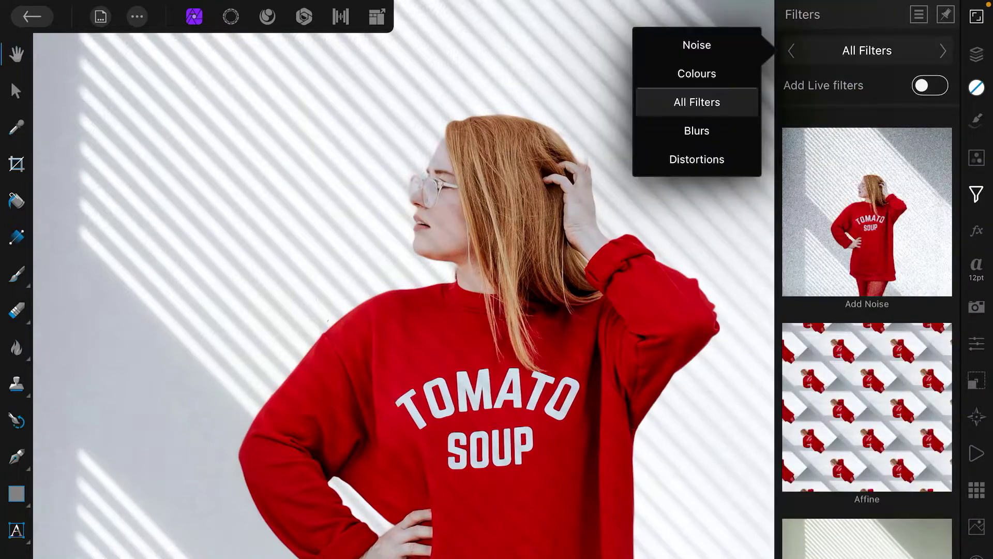
click(697, 130)
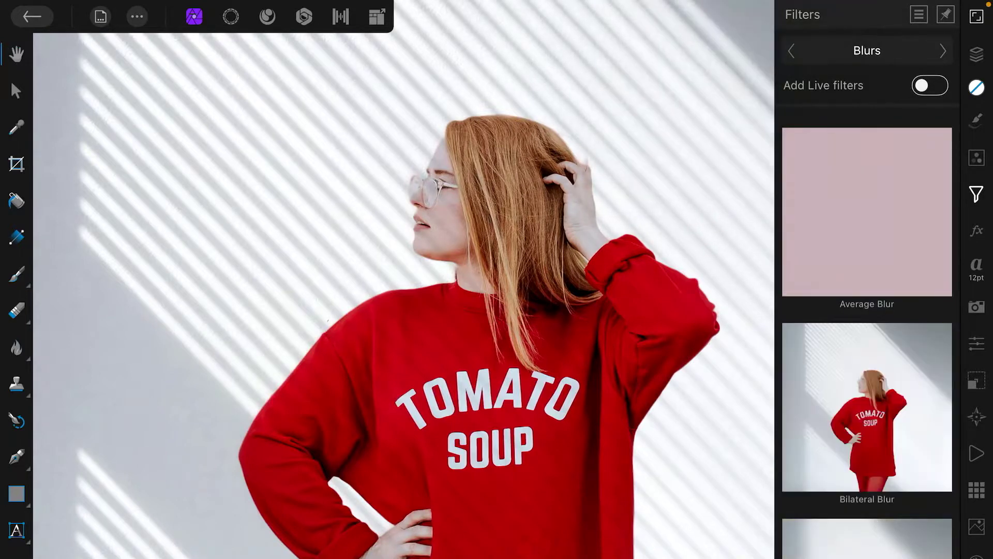
scroll(867, 337, down, 10)
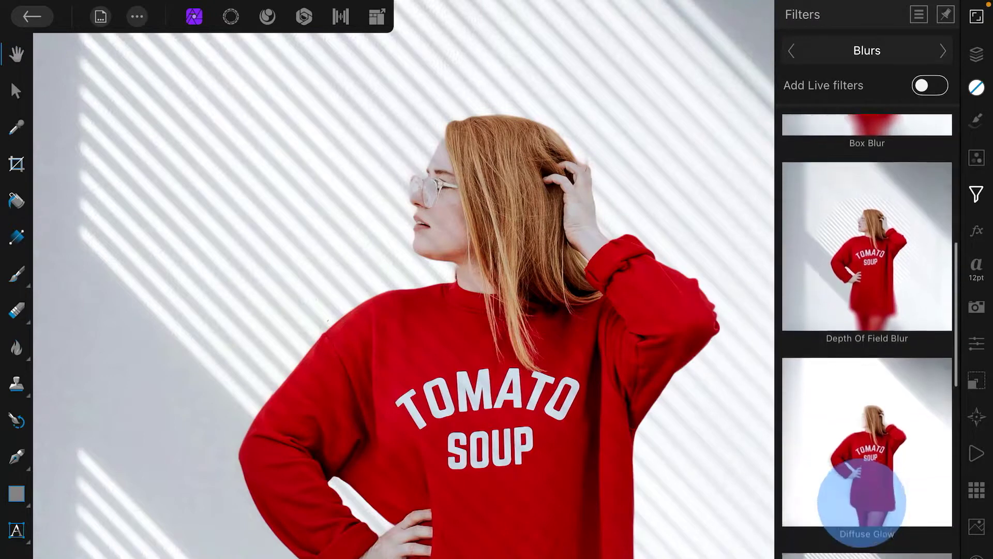
scroll(862, 501, down, 3)
scroll(876, 532, down, 4)
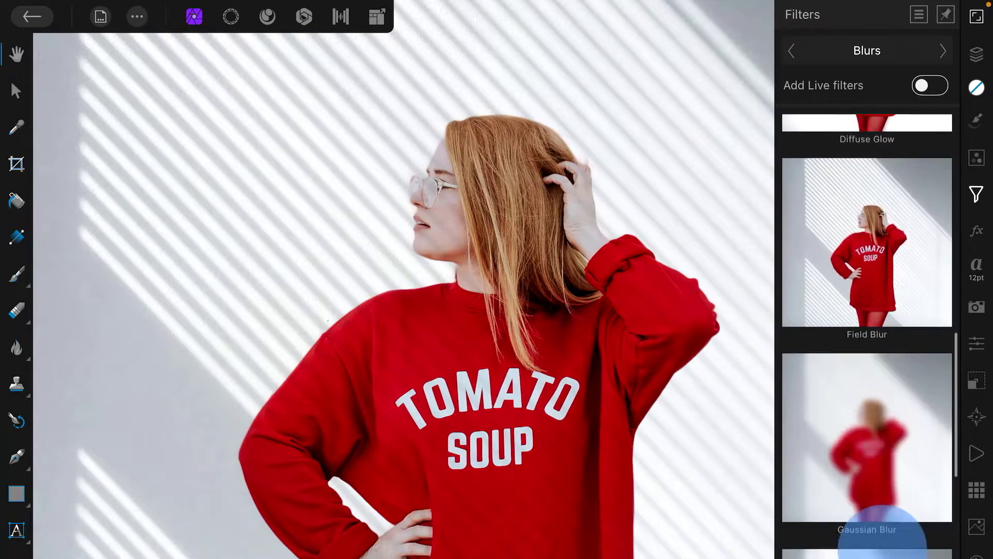
scroll(882, 538, down, 2)
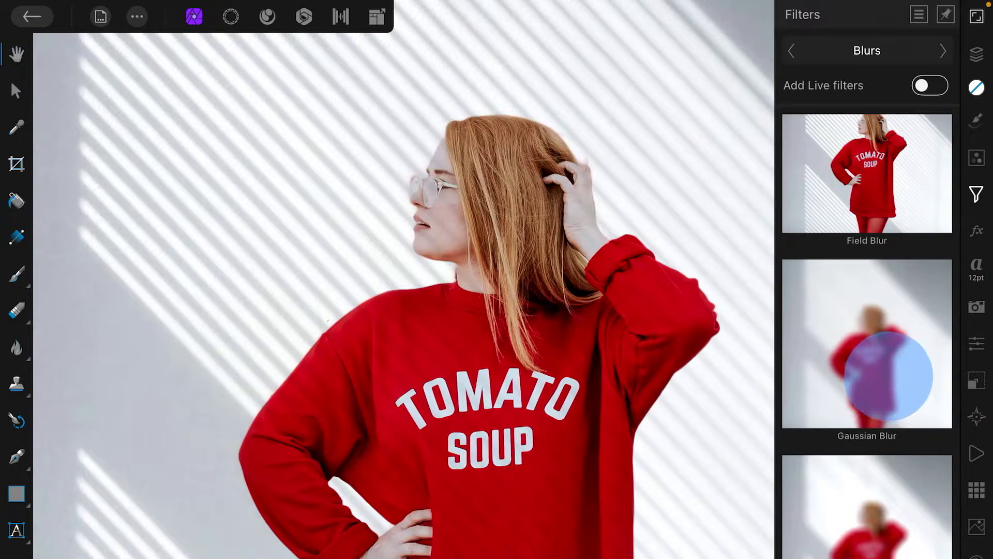
click(888, 376)
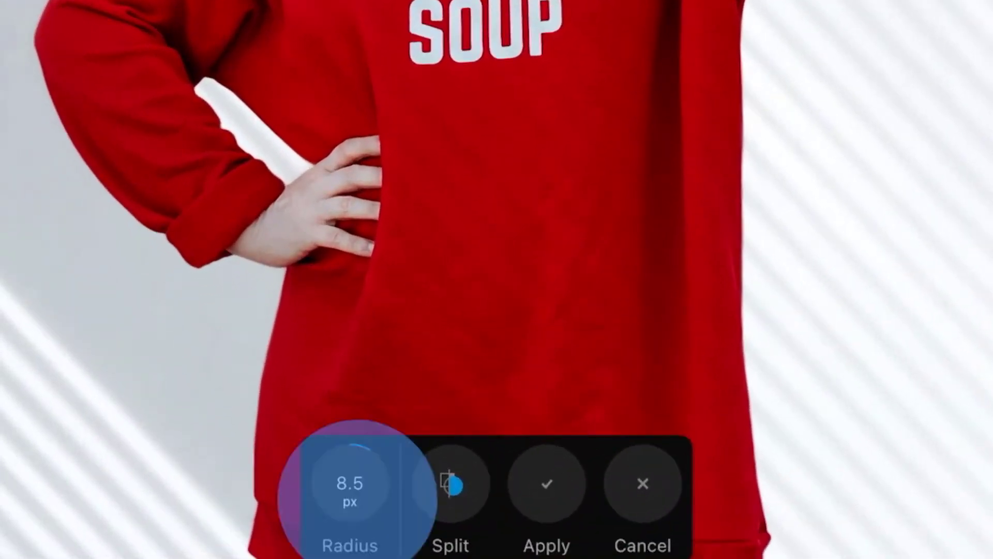
Set the Gaussian Blur radius to exactly 5 px.
mouse_move(357, 489)
mouse_down()
mouse_move(364, 461)
mouse_move(357, 494)
mouse_up()
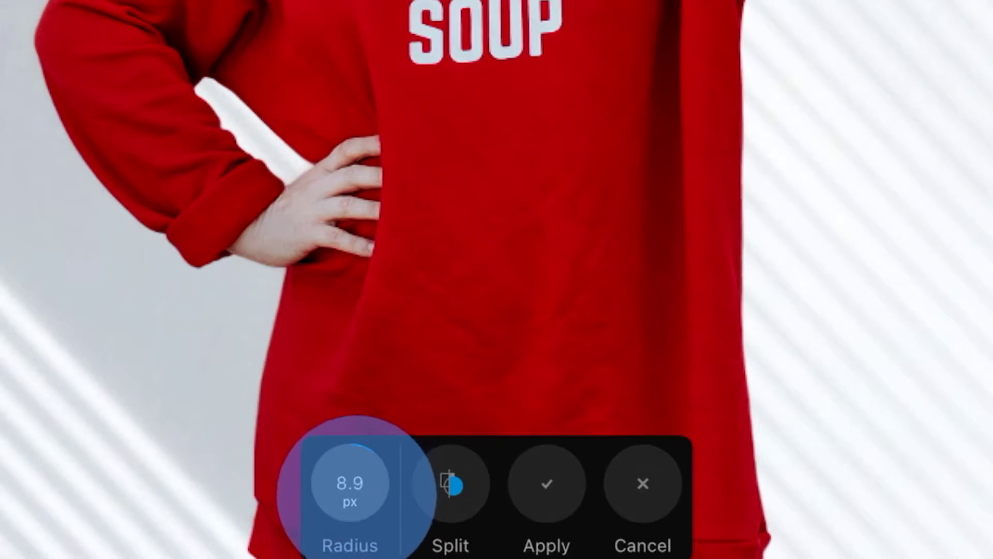
drag(357, 492, 355, 494)
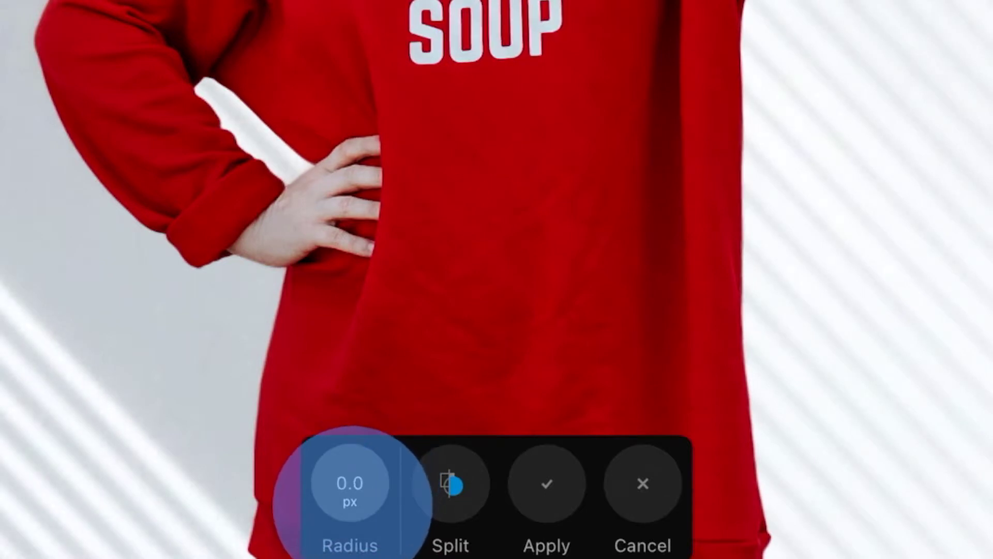
click(355, 486)
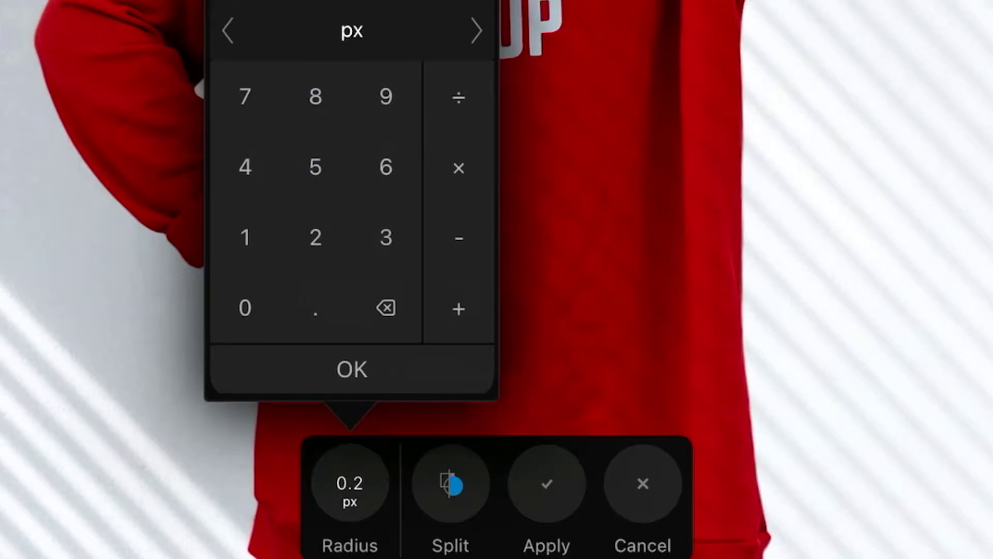
text(5)
key(Return)
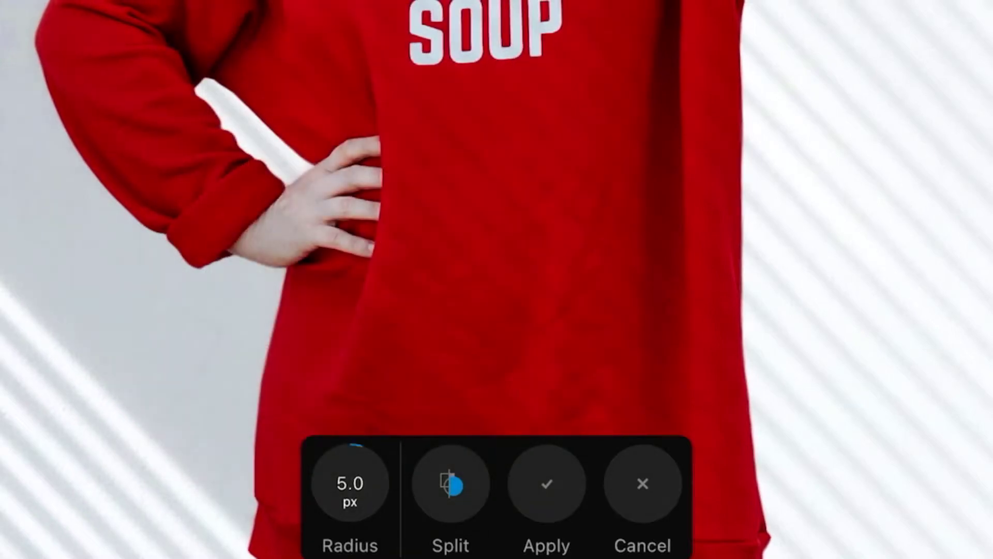
scroll(687, 299, down, 3)
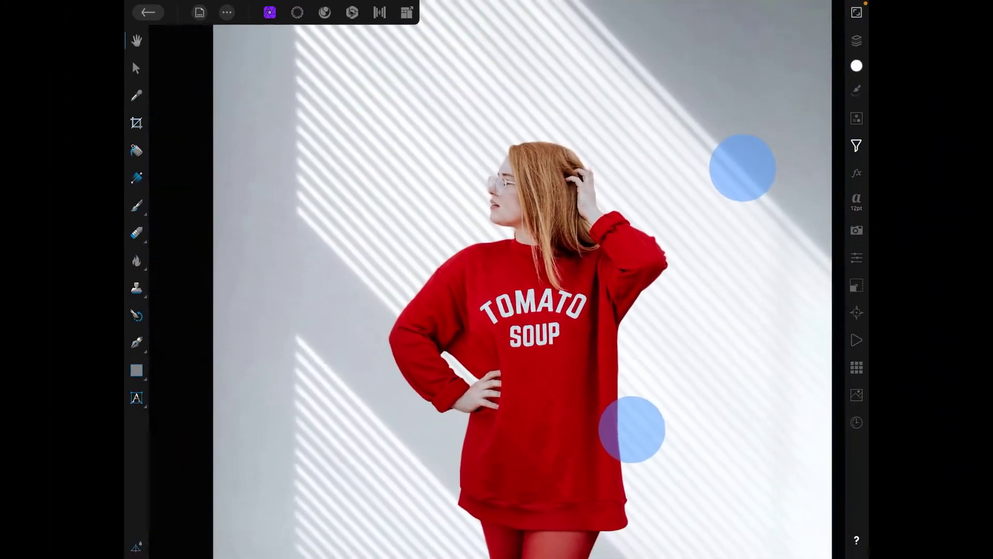
Fit the whole composite in view, switch to the Selections persona, and toggle the help overlay.
scroll(648, 311, up, 2)
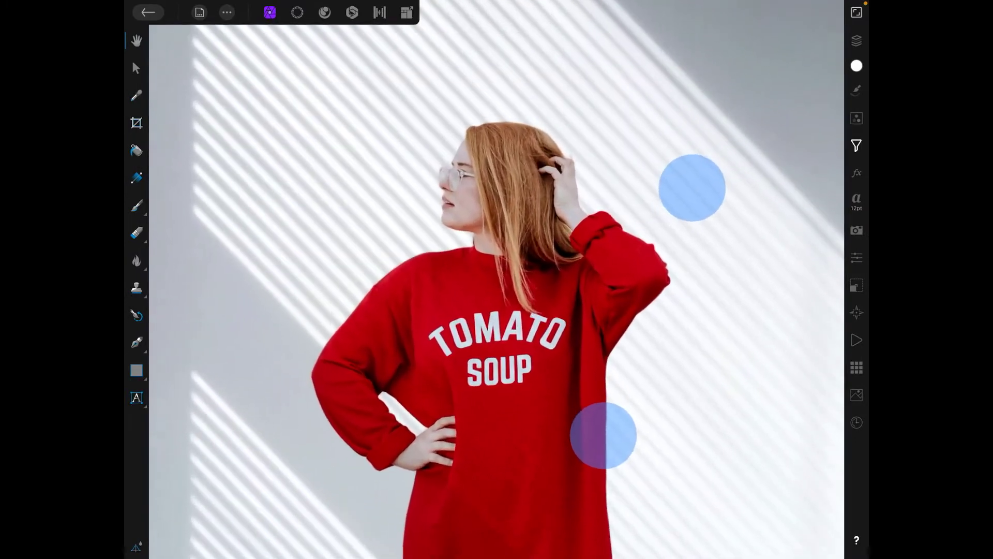
scroll(648, 310, up, 1)
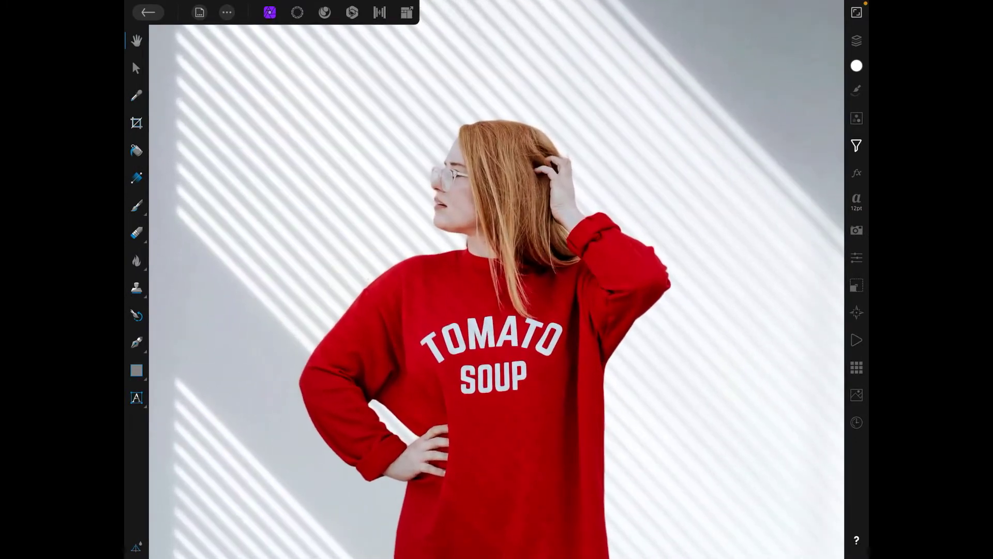
click(857, 41)
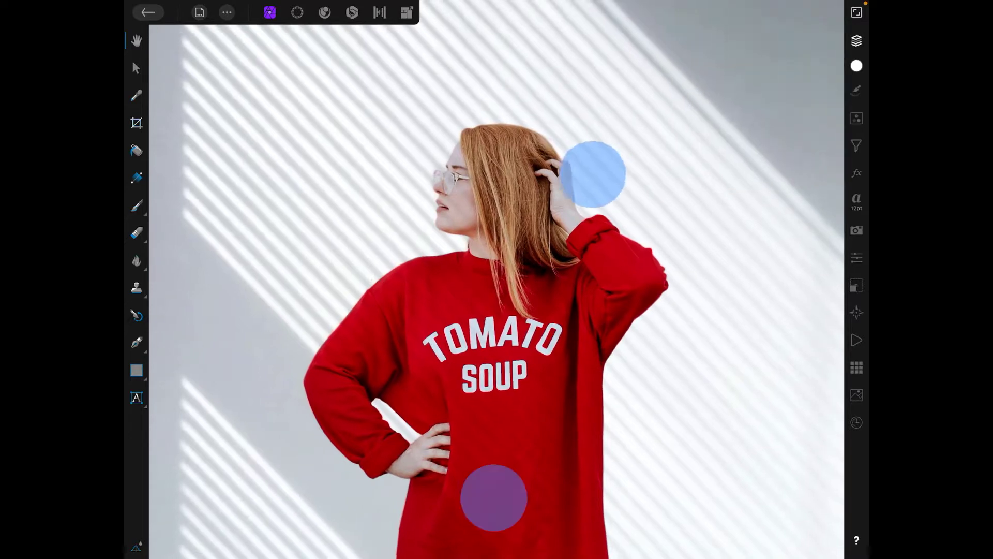
scroll(542, 336, down, 2)
scroll(541, 337, down, 1)
scroll(541, 336, down, 1)
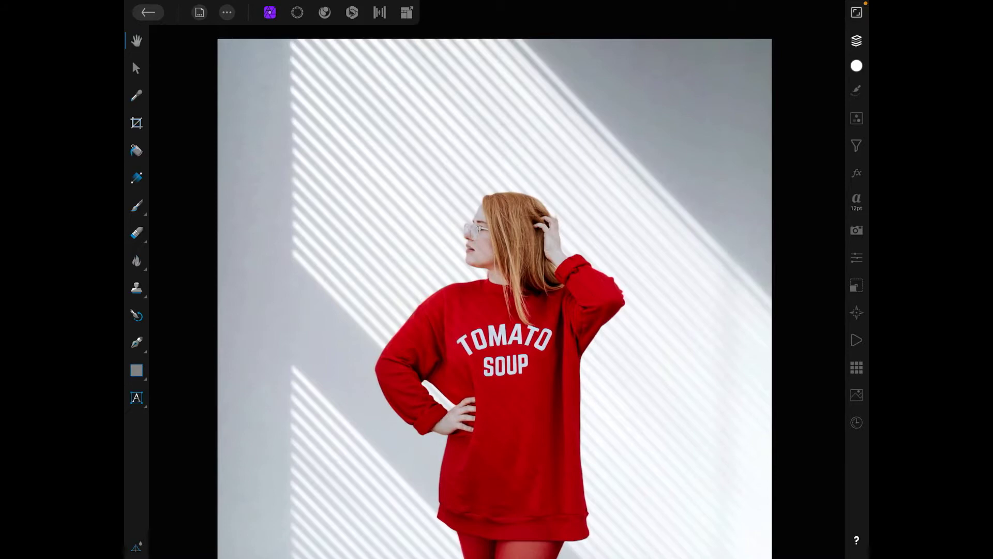
click(297, 12)
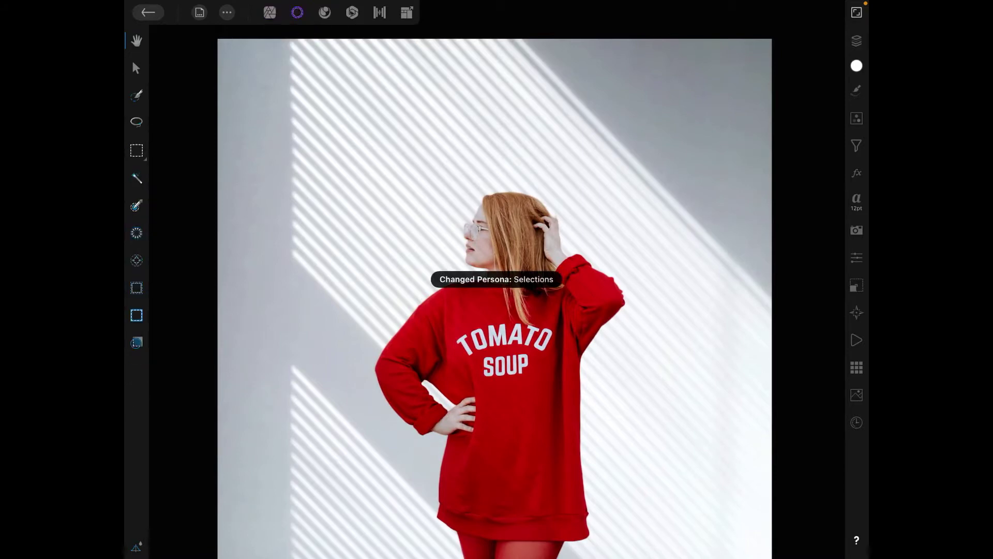
click(857, 539)
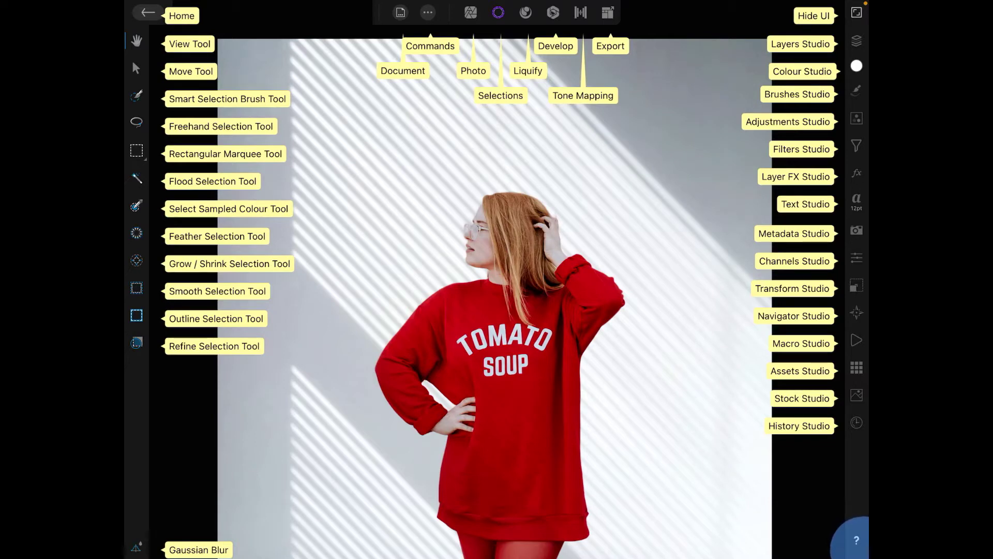
click(857, 540)
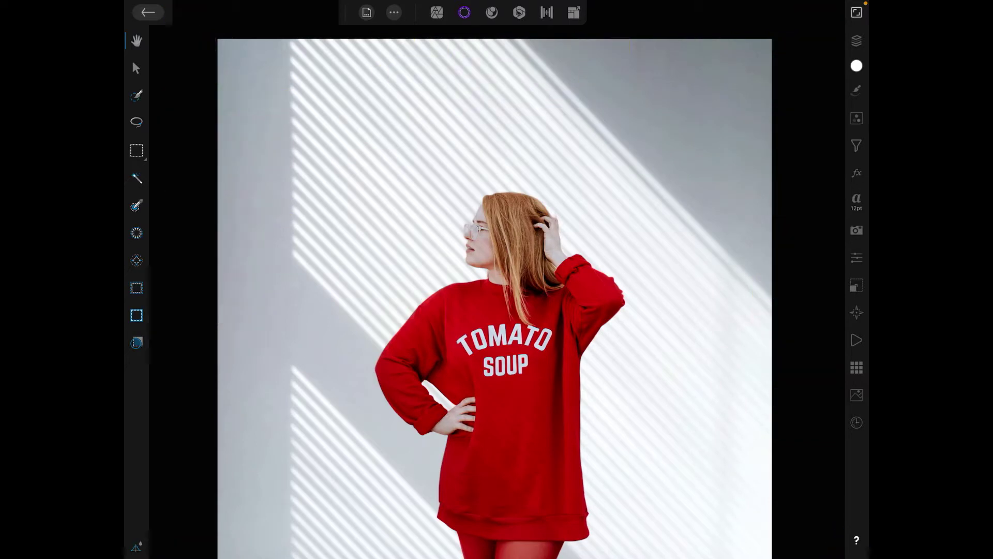